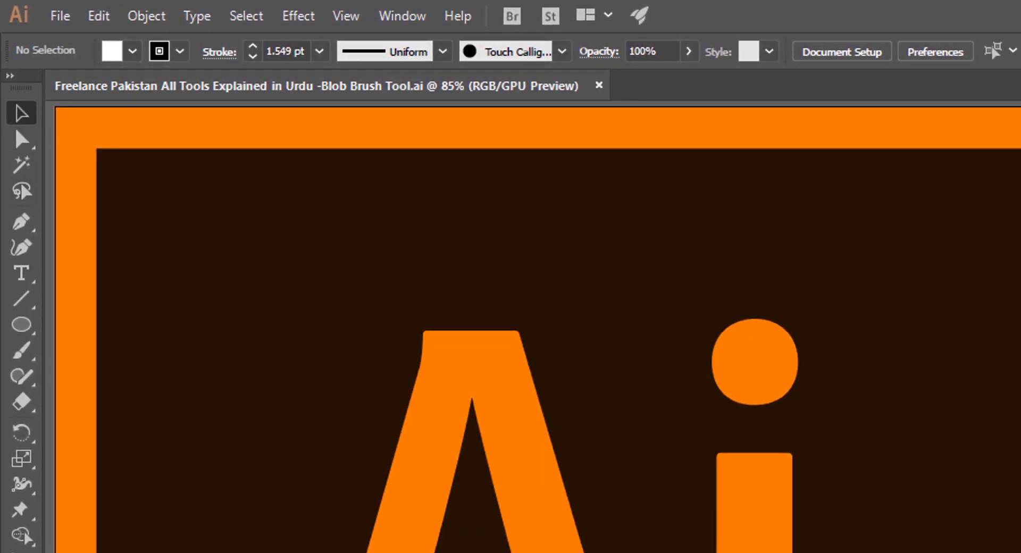
Expand the toolbar to two columns and tear off the Paintbrush tool group as a floating palette
left_click(25, 351)
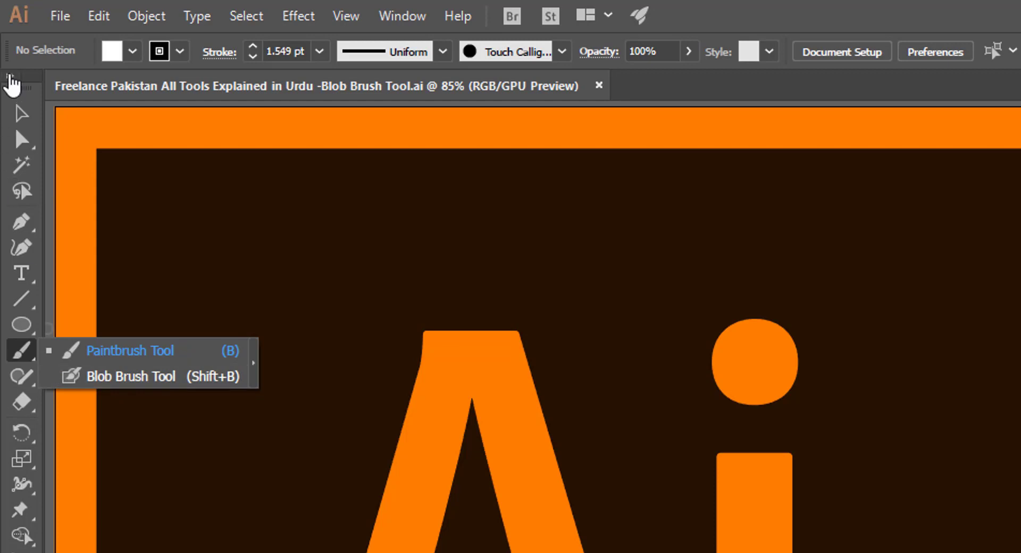
left_click(10, 77)
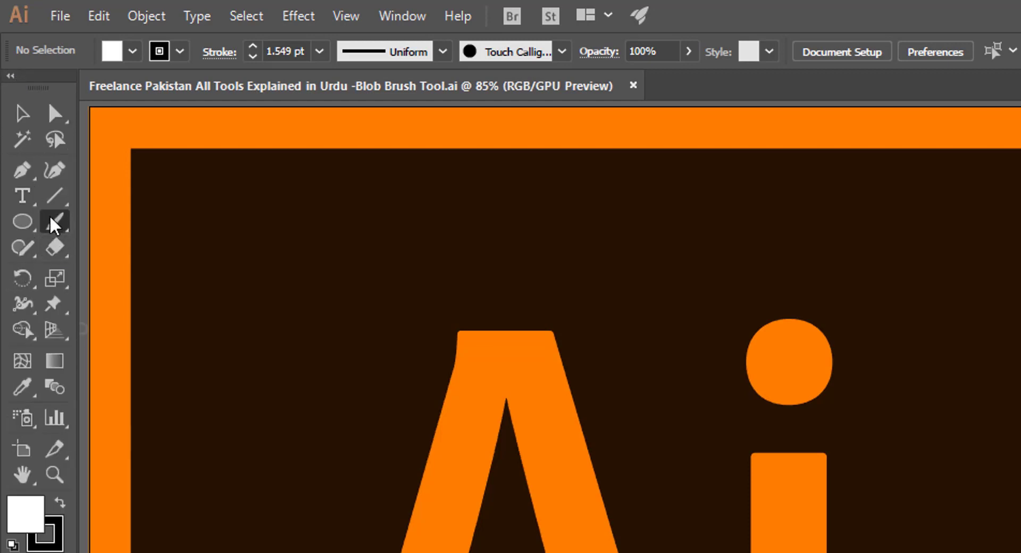
left_click(55, 230)
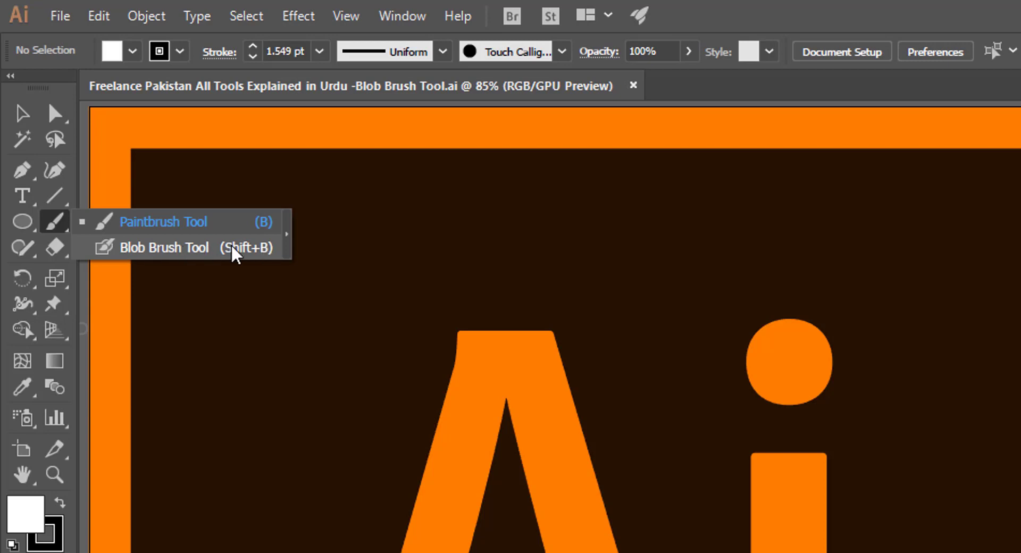
left_click(287, 246)
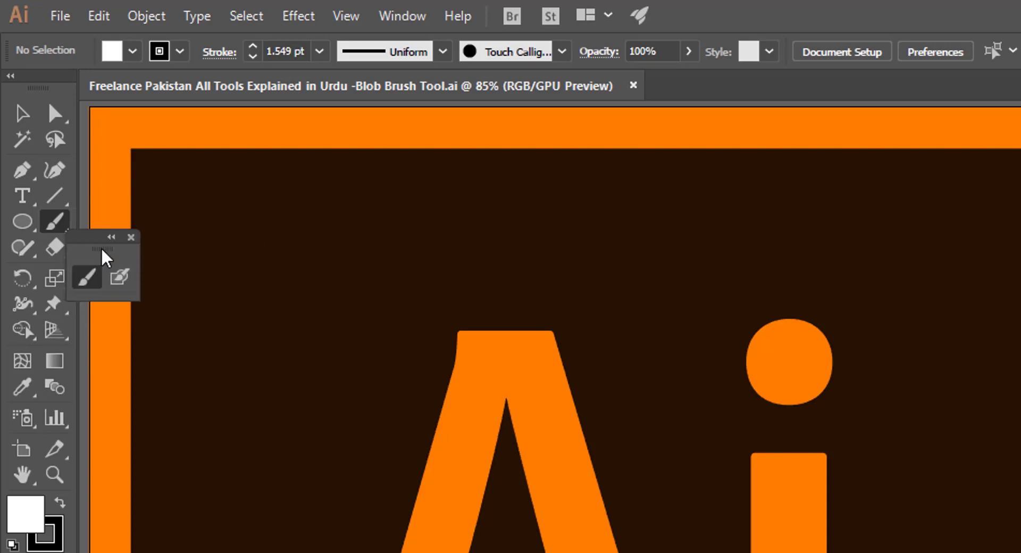
Move the floating brush palette beside the BLOB BRUSH TOOL heading and arrange its tools in a single column
mouse_move(106, 246)
left_mouse_down()
mouse_move(535, 237)
mouse_move(969, 261)
left_mouse_up()
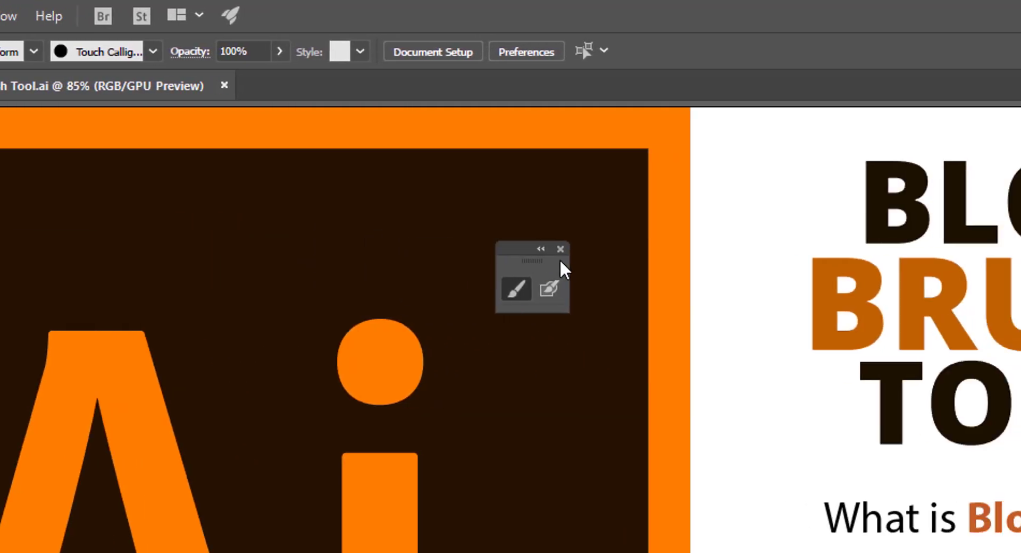
left_click_drag(560, 260, 747, 238)
left_click_drag(273, 238, 276, 237)
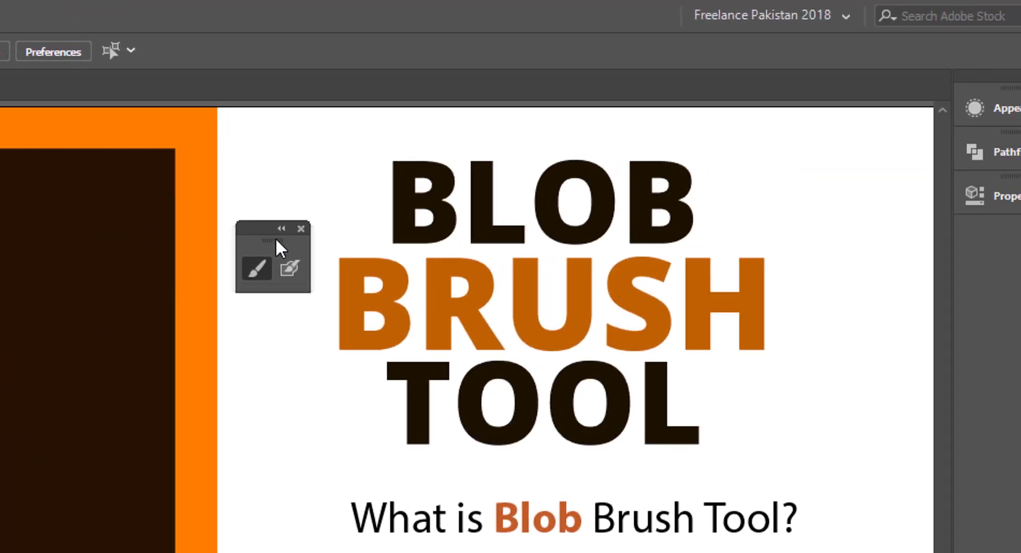
left_click(282, 229)
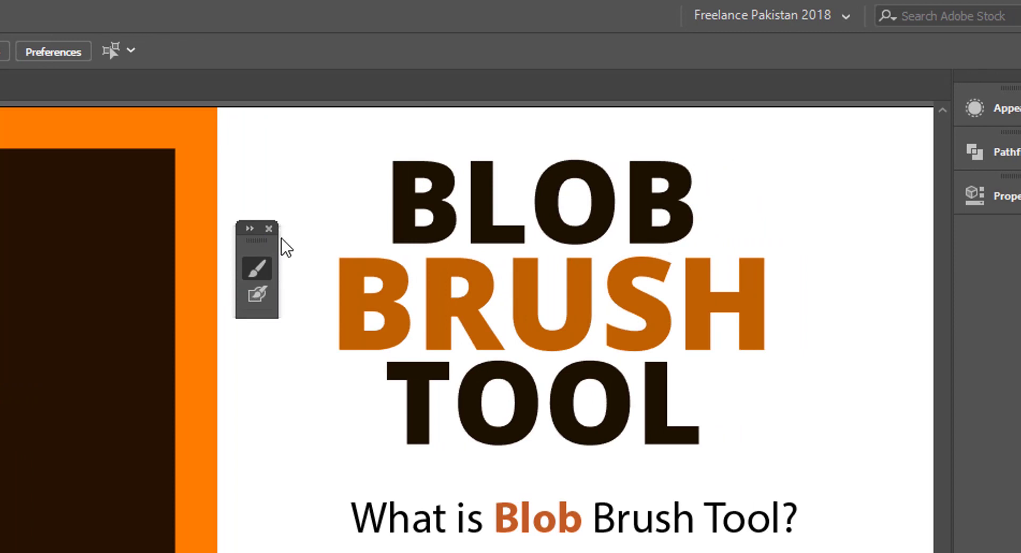
mouse_move(260, 241)
left_mouse_down()
mouse_move(270, 296)
mouse_move(286, 281)
left_mouse_up()
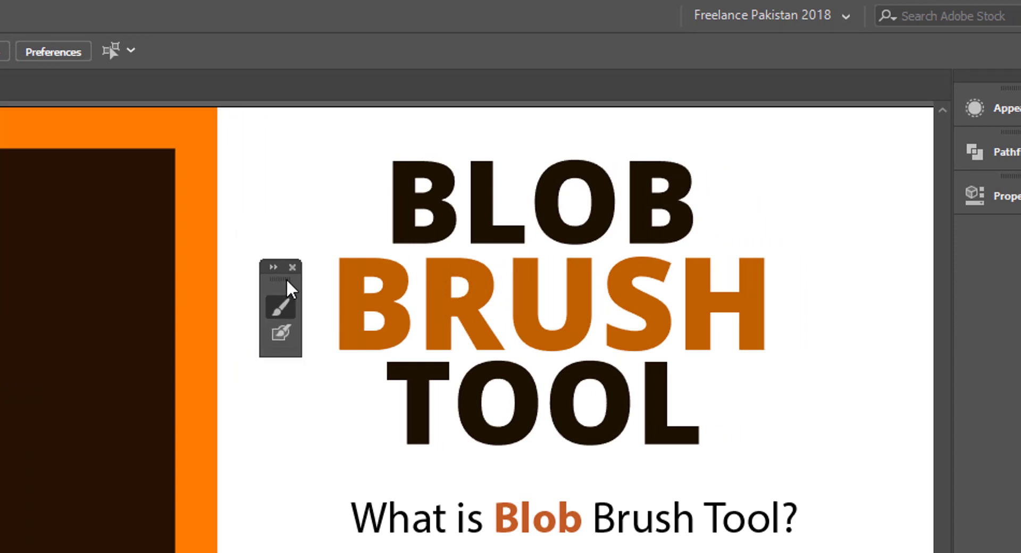
Activate the Blob Brush tool and try different tip sizes, settling on a round tip nearly twice its starting diameter
left_click(283, 332)
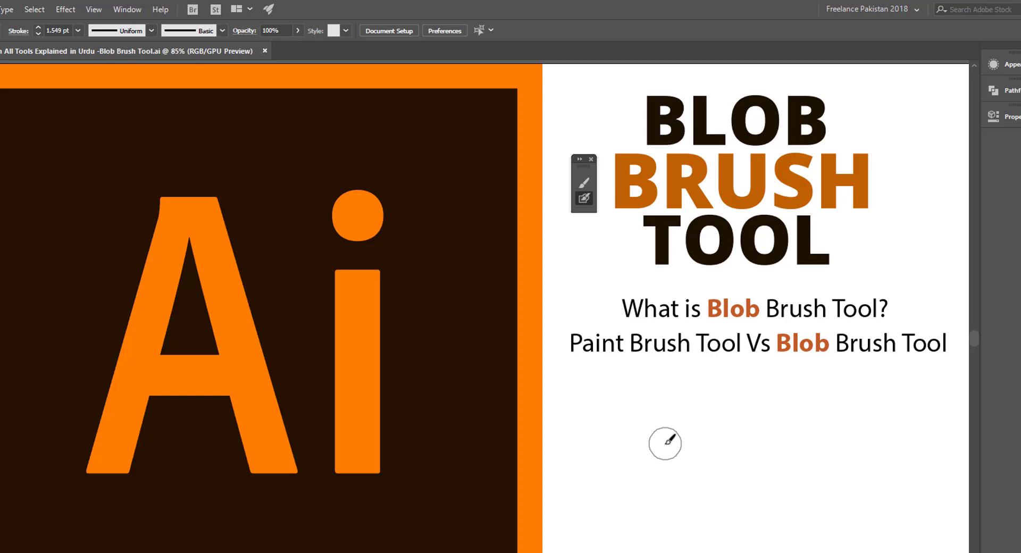
key("bracketleft")
key("bracketleft")
key("bracketleft")
key("bracketleft")
key("bracketright")
key("bracketright")
key("bracketright")
key("bracketright")
key("bracketright")
key("bracketright")
key("bracketright")
key("bracketright")
key("bracketright")
key("bracketright")
key("bracketright")
key("bracketright")
key("bracketright")
key("bracketright")
key("bracketright")
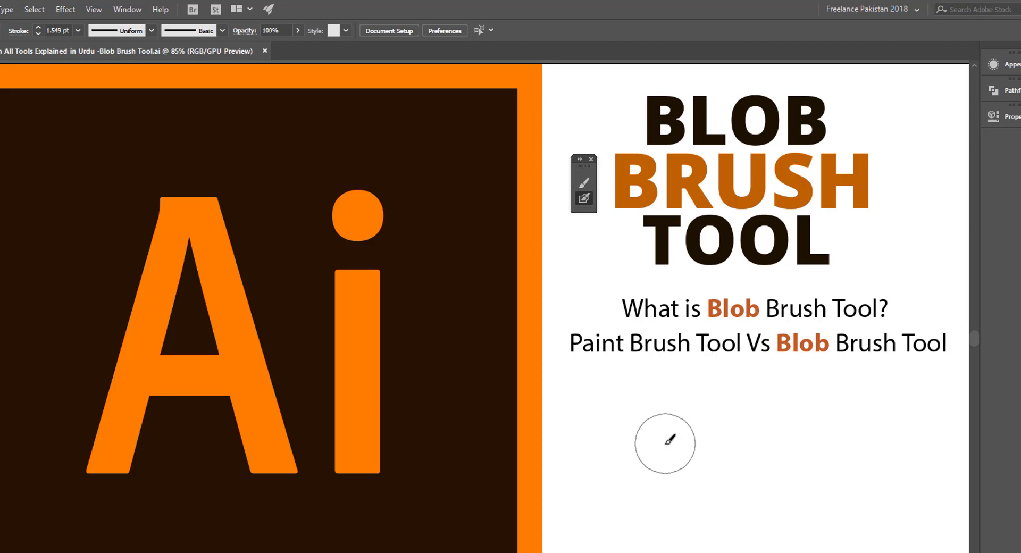
key("bracketright")
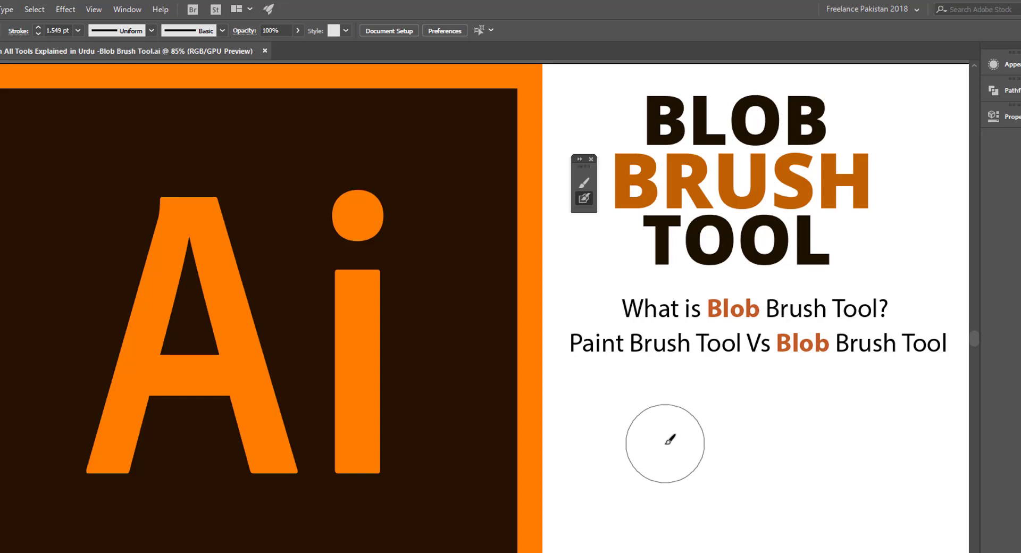
key("bracketleft")
key("bracketleft")
key("bracketleft")
key("bracketleft")
key("bracketleft")
key("bracketleft")
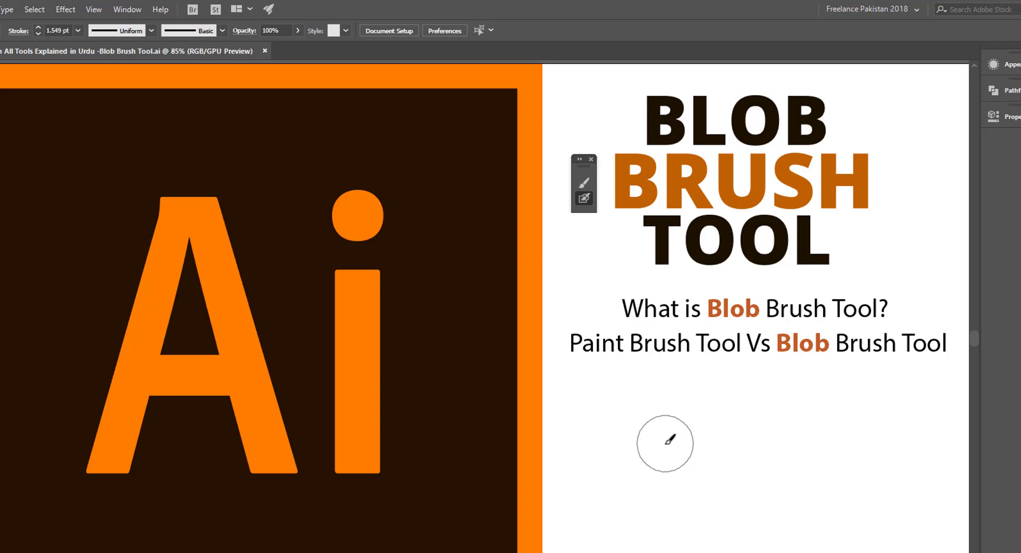
key("bracketleft")
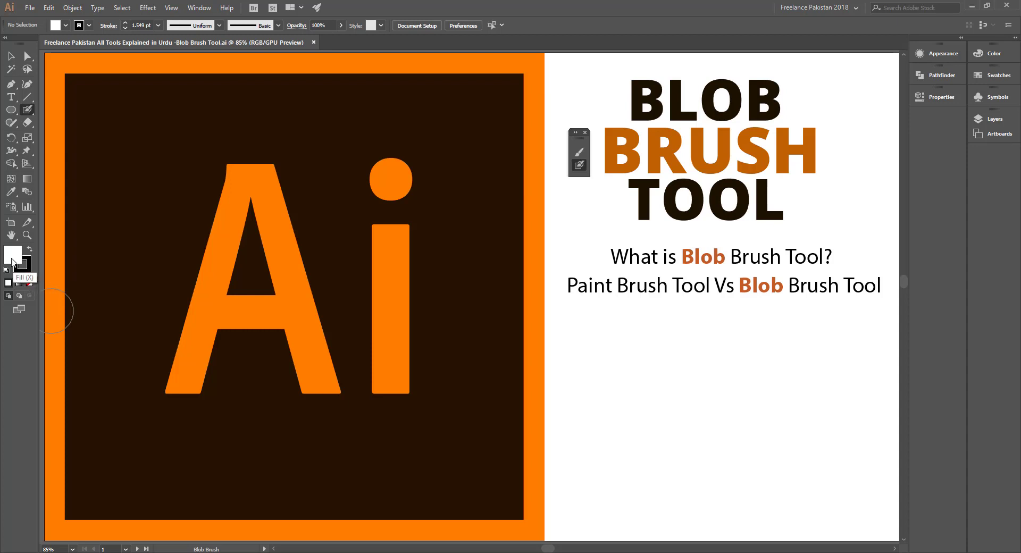
Draw a wavy black stroke about 479 px wide and 165 px high with the Paintbrush in the white area below the text
left_click(12, 256)
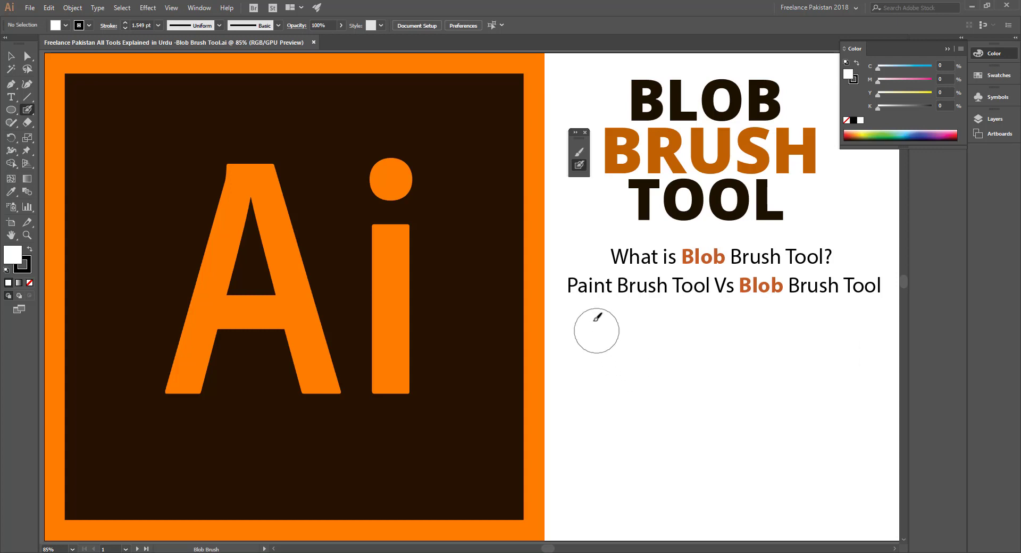
left_click(579, 152)
left_click_drag(609, 385, 825, 332)
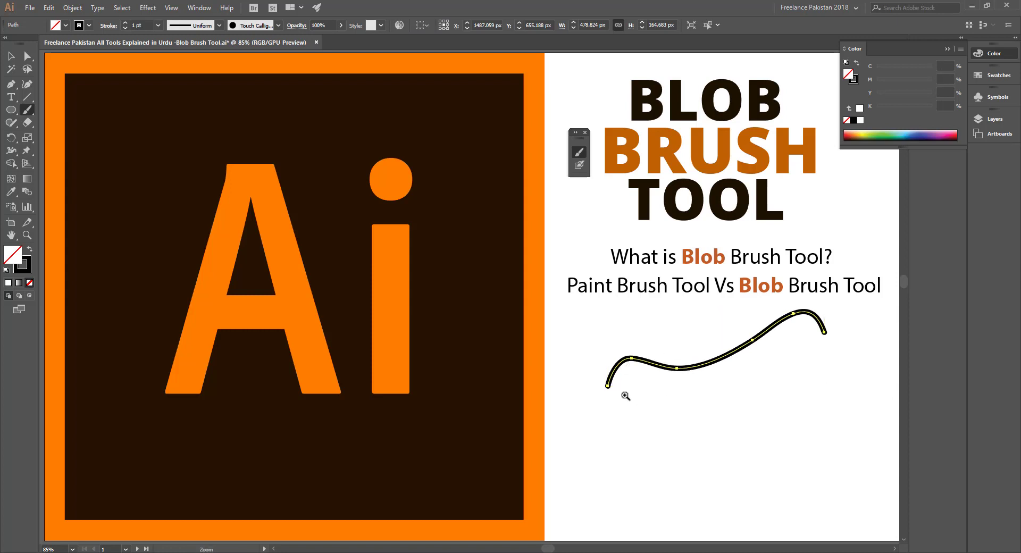
Examine the start of the Paintbrush path up close, along with its stroke options
left_click_drag(622, 399, 921, 406)
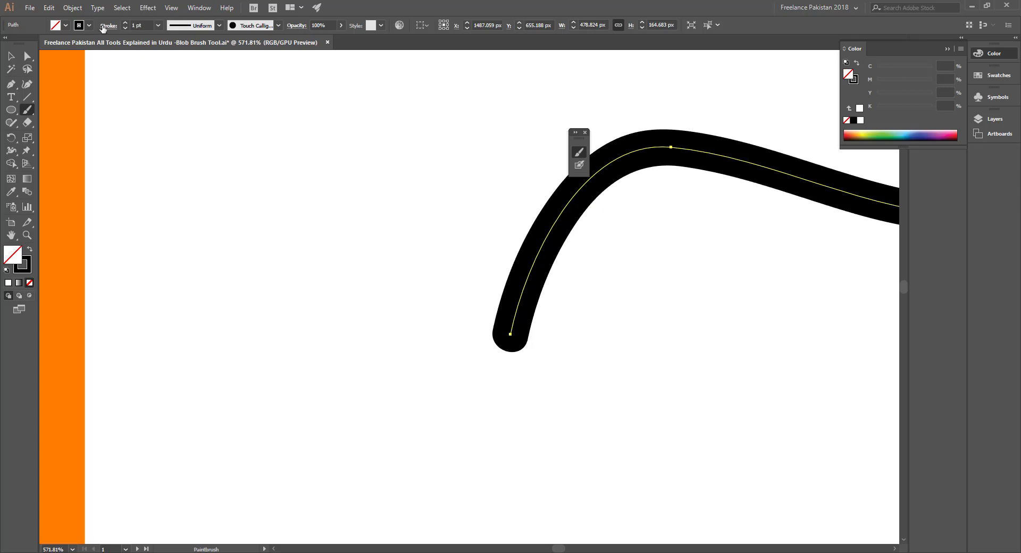
left_click(103, 27)
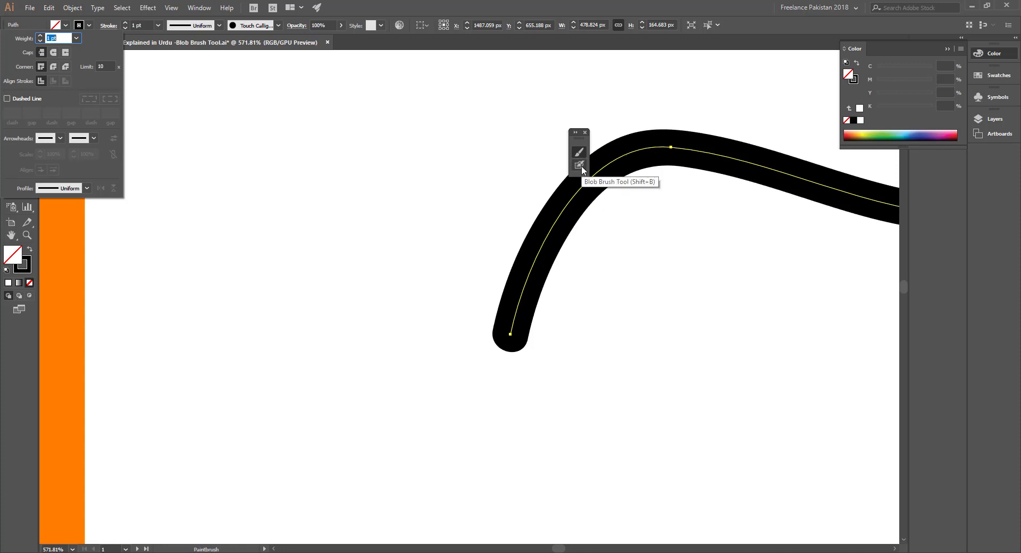
key("Escape")
Draw a wavy black Blob Brush stroke about 114 px wide and 90 px high beside the start of the Paintbrush path
left_click(579, 165)
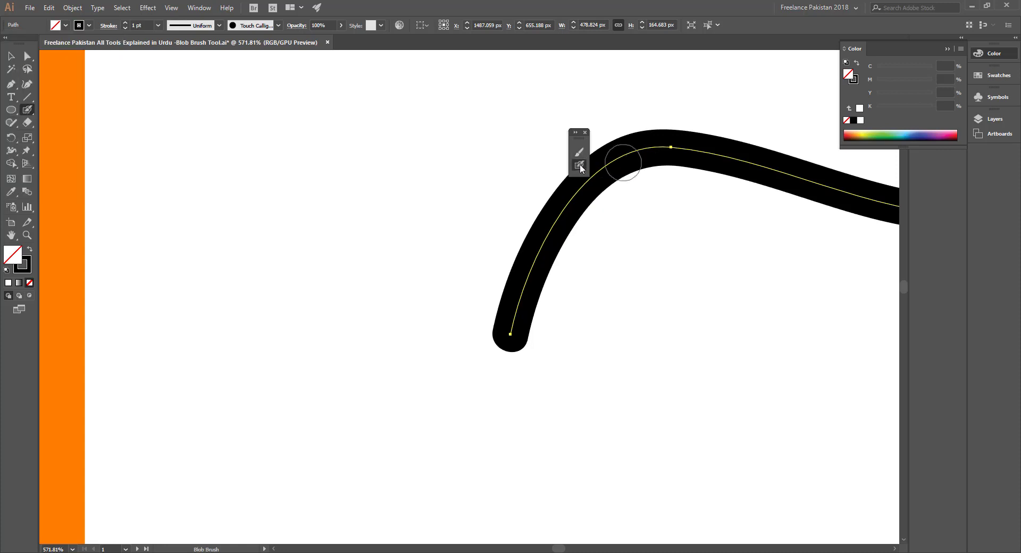
mouse_move(252, 332)
left_mouse_down()
mouse_move(280, 257)
mouse_move(325, 230)
mouse_move(398, 212)
mouse_move(504, 113)
mouse_move(565, 90)
left_mouse_up()
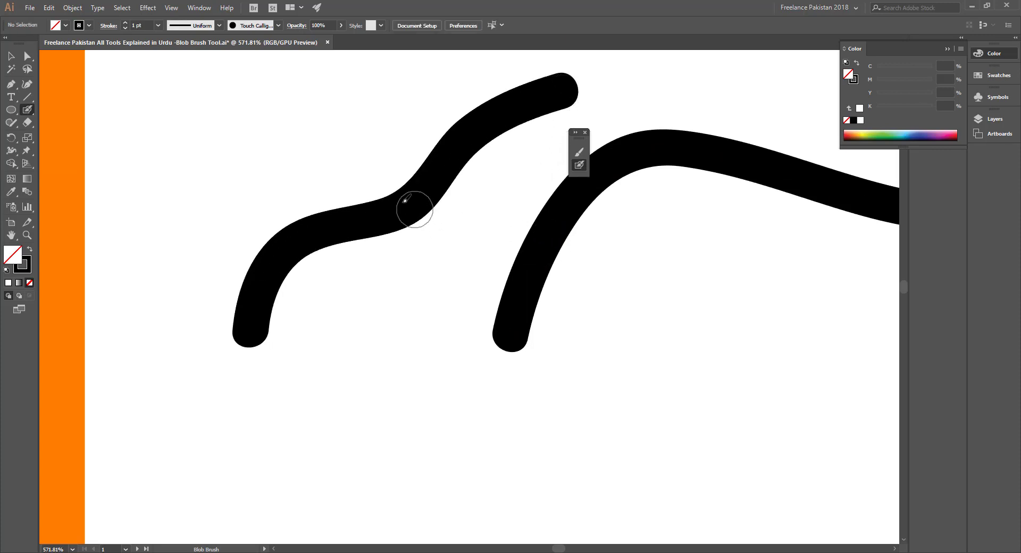
Compare the anchor points and fill or stroke of the Blob Brush shape and the Paintbrush path using Direct Selection
left_click(25, 60)
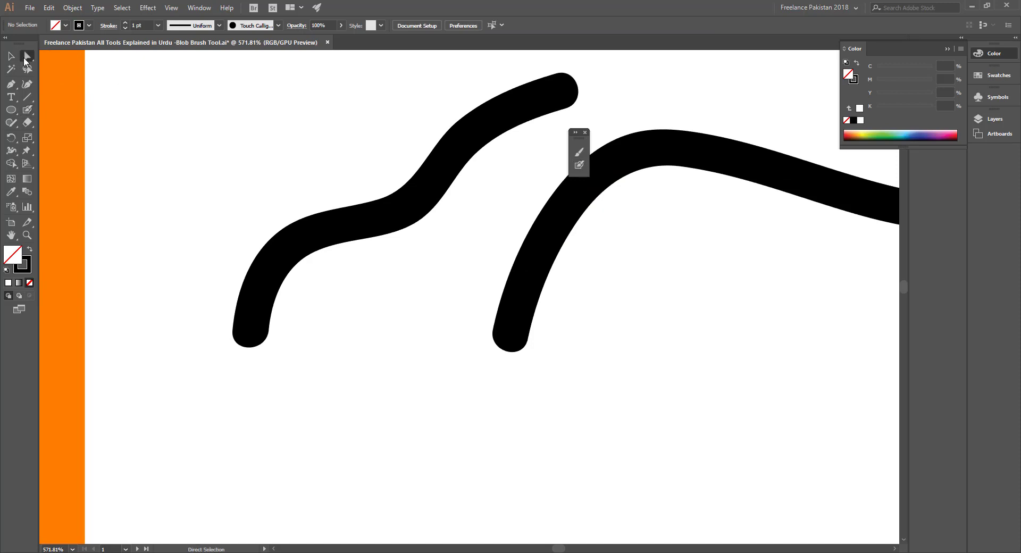
left_click(366, 224)
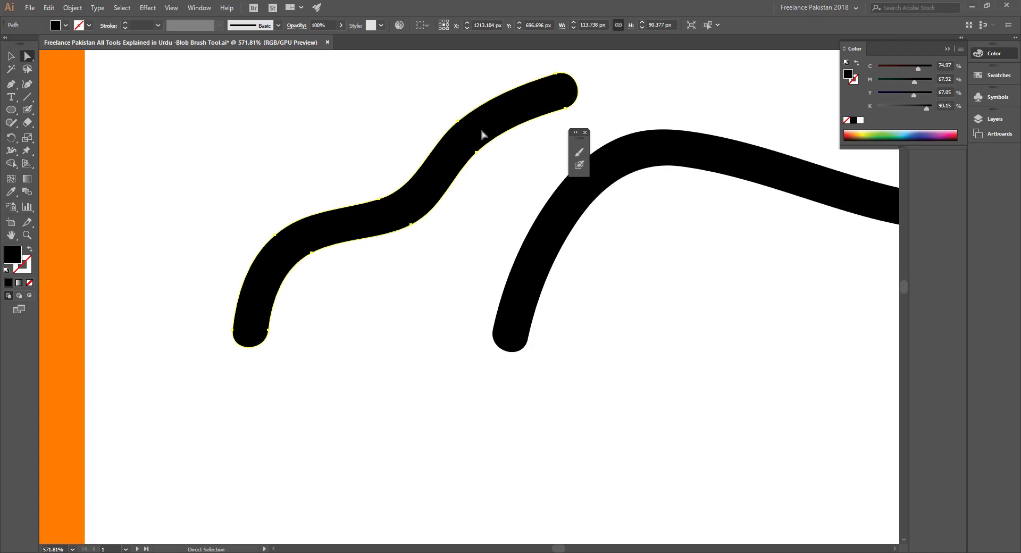
left_click(634, 160)
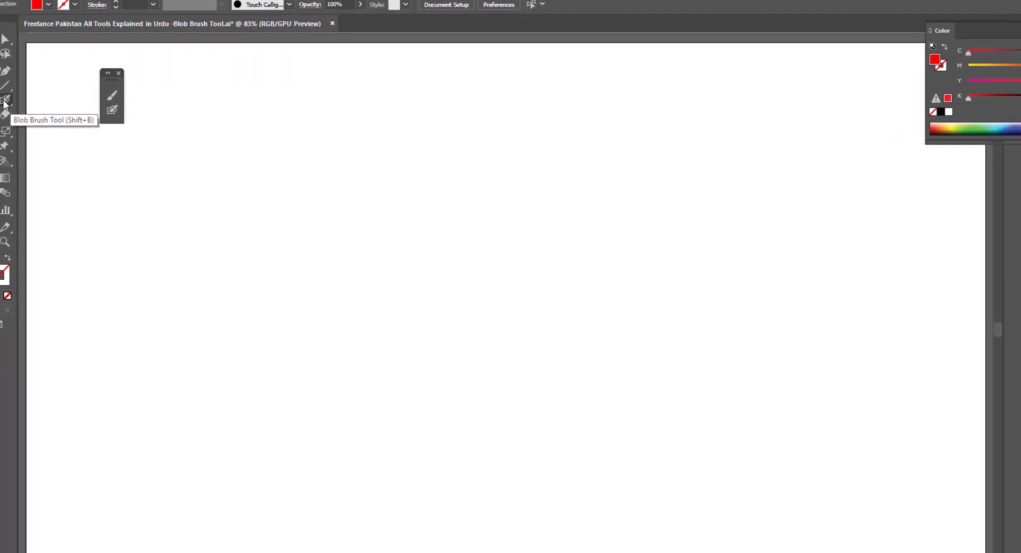
Enable Keep Selected in the Blob Brush Tool Options
double_click(17, 107)
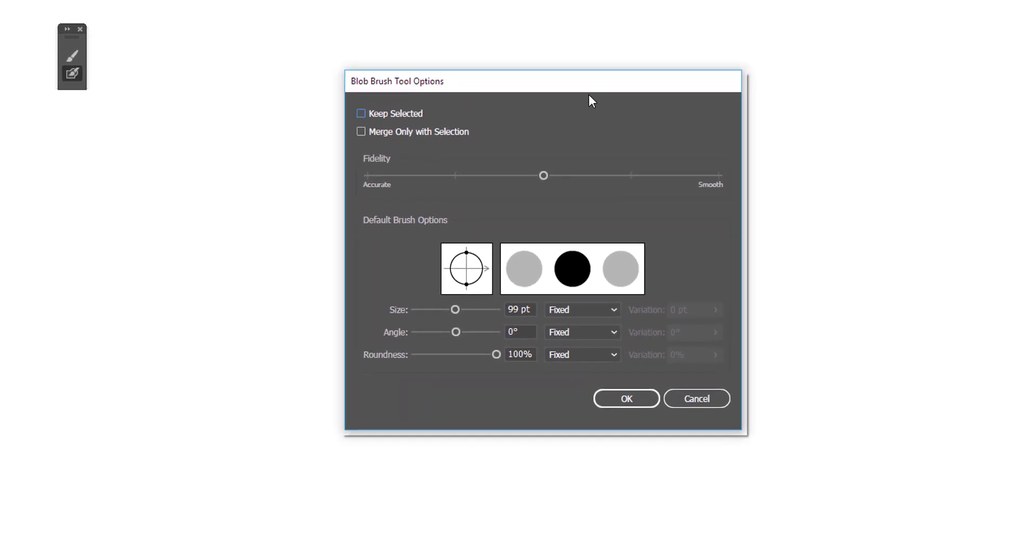
mouse_move(443, 83)
left_mouse_down()
mouse_move(789, 54)
mouse_move(735, 56)
left_mouse_up()
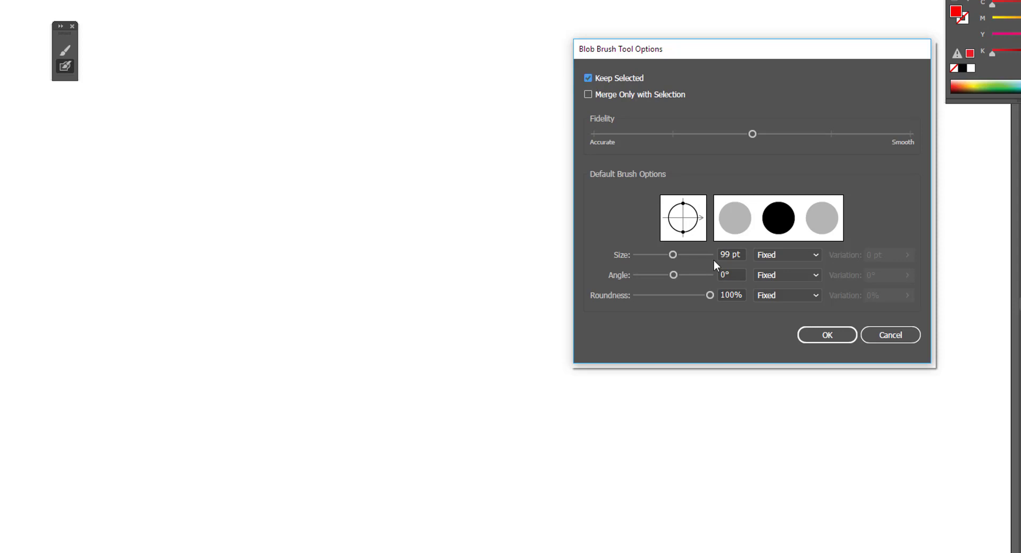
left_click(829, 335)
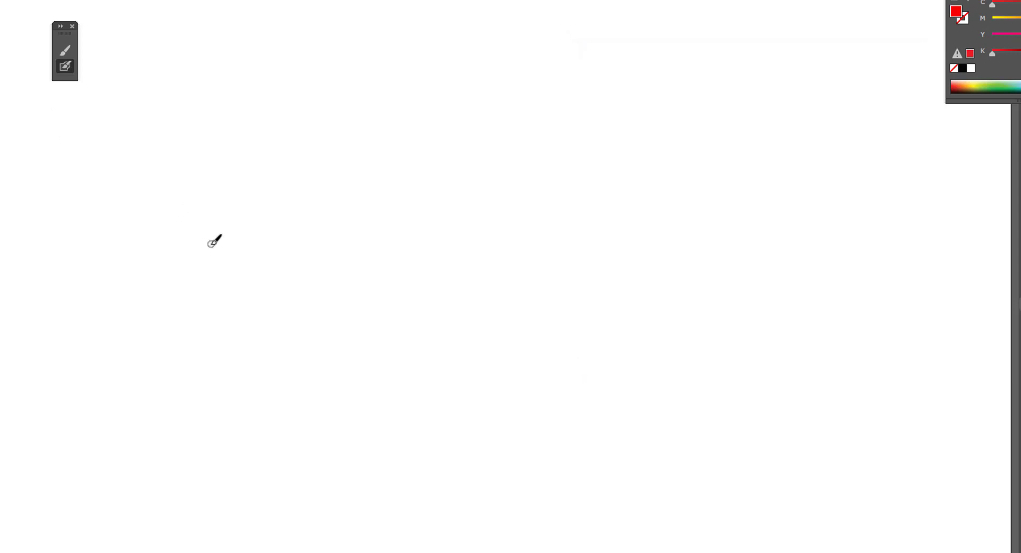
Make red the stroke colour and paint a thick wavy Blob Brush shape, extending its upper end with a thin winding stroke
key("shift+x")
key("bracketright")
key("bracketright")
key("bracketright")
key("bracketright")
key("bracketright")
key("bracketright")
key("bracketright")
key("bracketright")
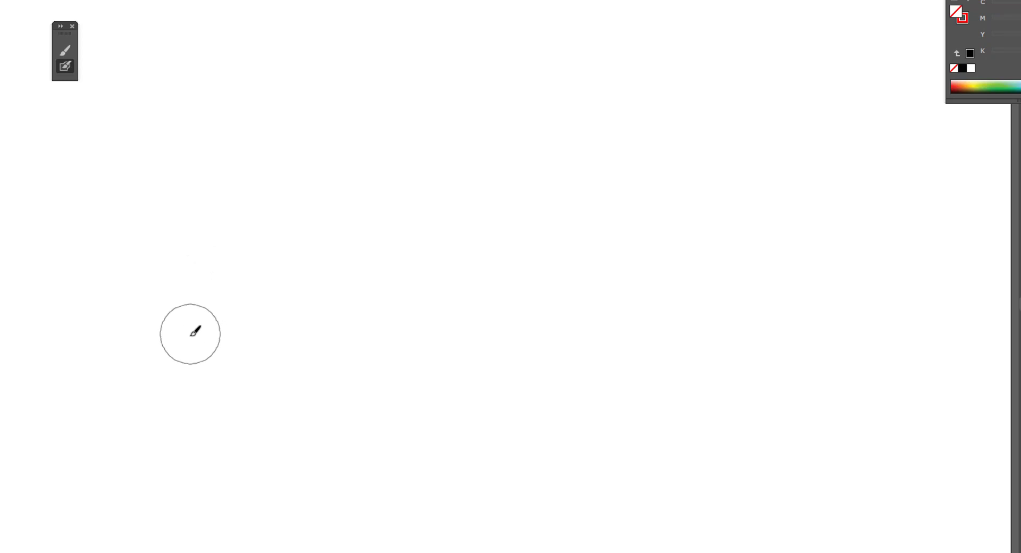
mouse_move(190, 336)
left_mouse_down()
mouse_move(252, 266)
mouse_move(337, 296)
mouse_move(407, 279)
mouse_move(461, 228)
mouse_move(472, 235)
left_mouse_up()
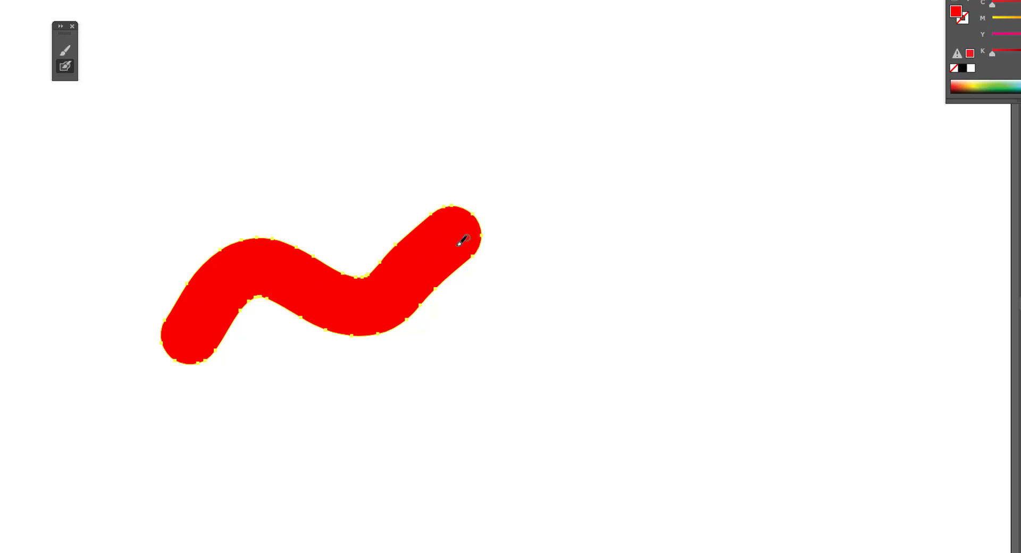
mouse_move(458, 228)
left_mouse_down()
mouse_move(482, 206)
mouse_move(528, 193)
mouse_move(561, 198)
mouse_move(610, 254)
mouse_move(667, 246)
mouse_move(717, 184)
mouse_move(781, 188)
mouse_move(787, 247)
left_mouse_up()
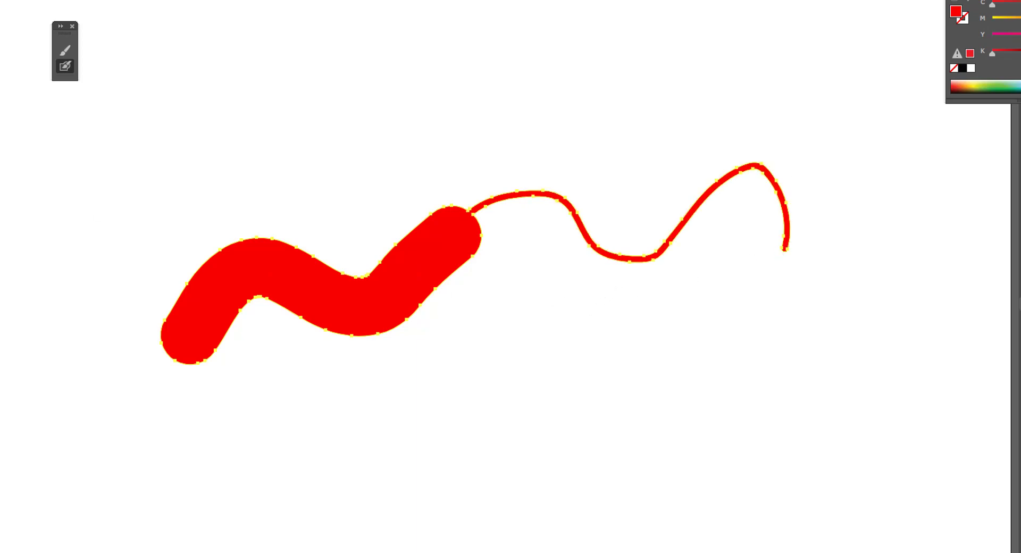
Turn off Keep Selected and enable Merge Only with Selection in the Blob Brush Tool Options
double_click(65, 66)
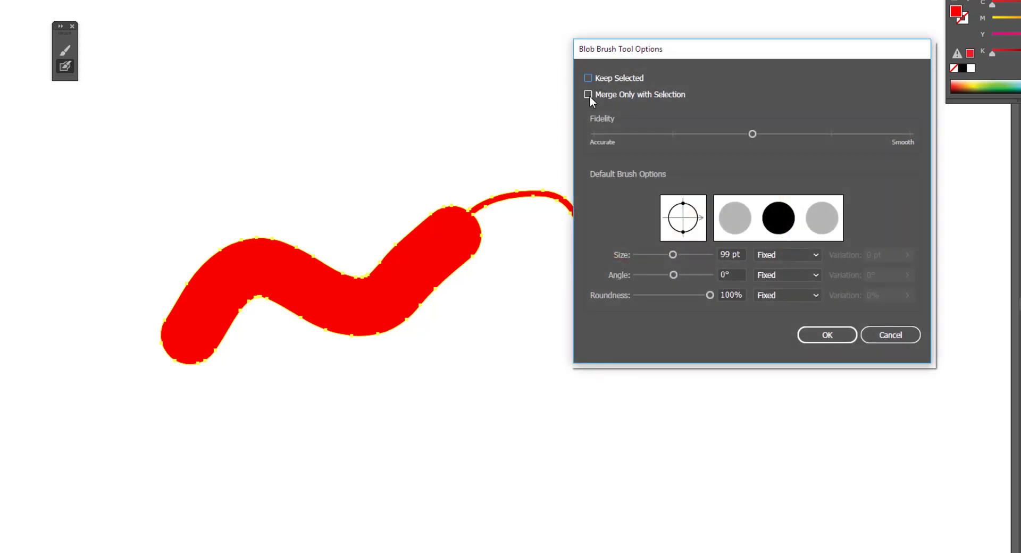
left_click(588, 95)
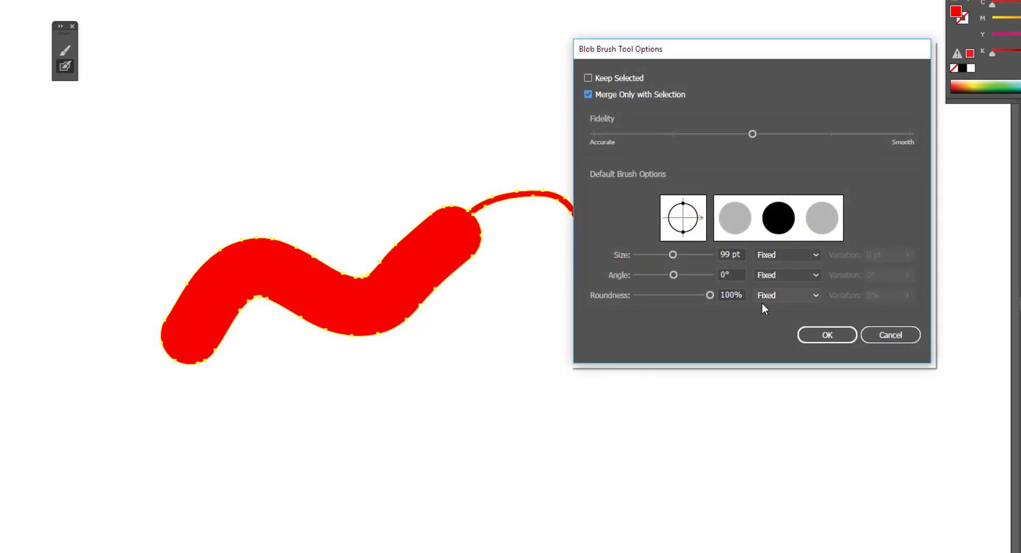
left_click(827, 335)
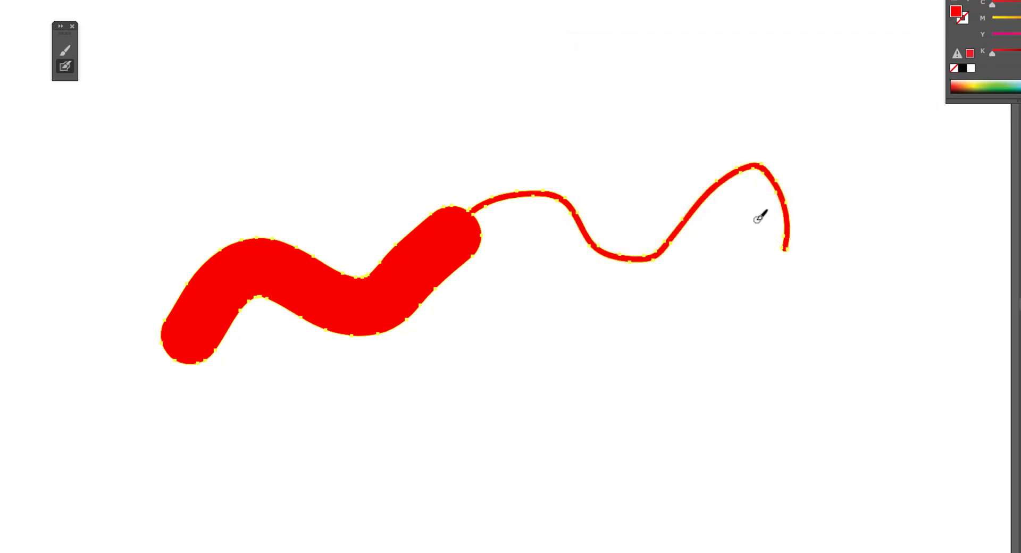
Paint three thin winding red strokes: one below the selected shape, one from its thick lower end, and one continuing the separate stroke
mouse_move(755, 216)
left_mouse_down()
mouse_move(745, 245)
mouse_move(757, 285)
mouse_move(720, 301)
mouse_move(666, 288)
mouse_move(630, 335)
mouse_move(553, 324)
mouse_move(462, 345)
mouse_move(420, 388)
left_mouse_up()
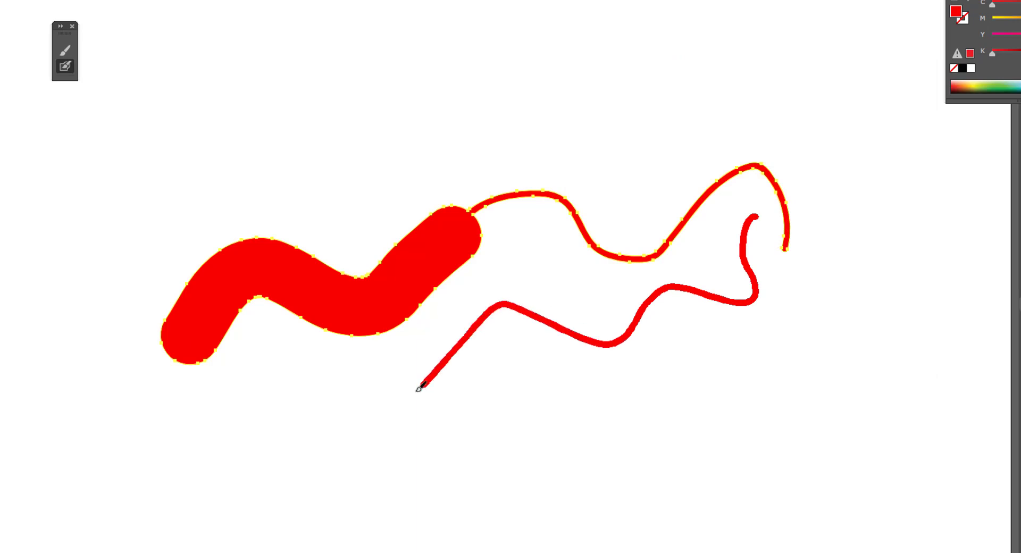
left_click(786, 226, "ctrl")
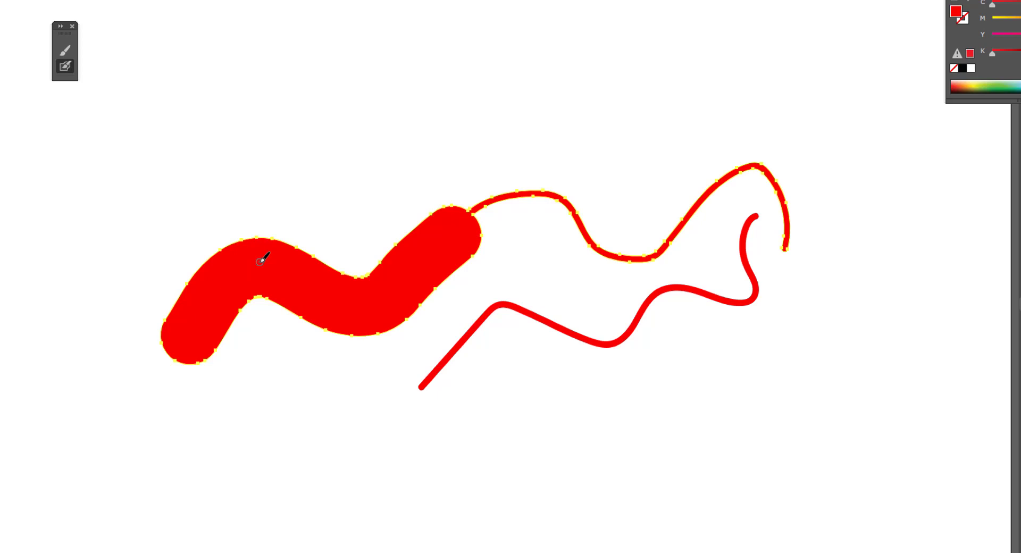
mouse_move(183, 355)
left_mouse_down()
mouse_move(188, 388)
mouse_move(229, 399)
mouse_move(276, 445)
mouse_move(246, 497)
mouse_move(153, 497)
mouse_move(63, 424)
mouse_move(141, 279)
mouse_move(185, 248)
mouse_move(141, 220)
mouse_move(95, 219)
mouse_move(49, 195)
mouse_move(101, 153)
mouse_move(224, 186)
left_mouse_up()
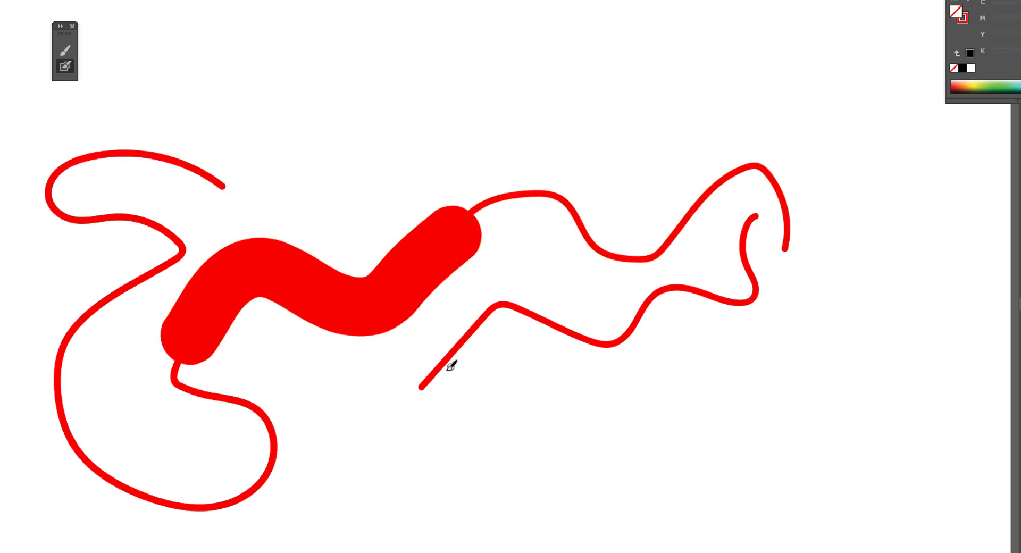
mouse_move(424, 386)
left_mouse_down()
mouse_move(496, 411)
mouse_move(550, 451)
mouse_move(463, 512)
mouse_move(335, 441)
mouse_move(340, 398)
left_mouse_up()
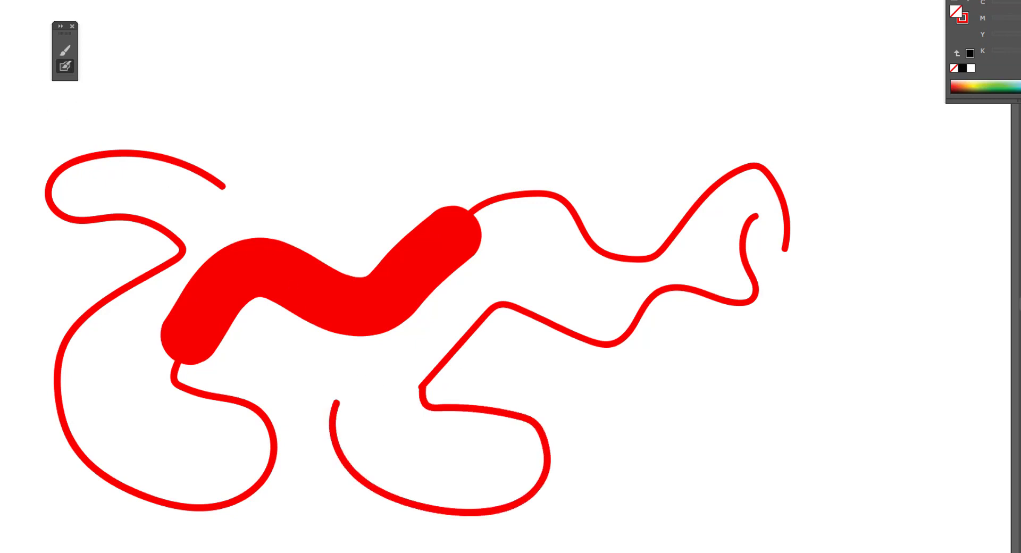
Move the lower stroke, the separate winding stroke and the thick merged shape apart from each other, and delete all the artwork
left_click(2, 64)
left_click(545, 433)
left_click_drag(545, 433, 705, 494)
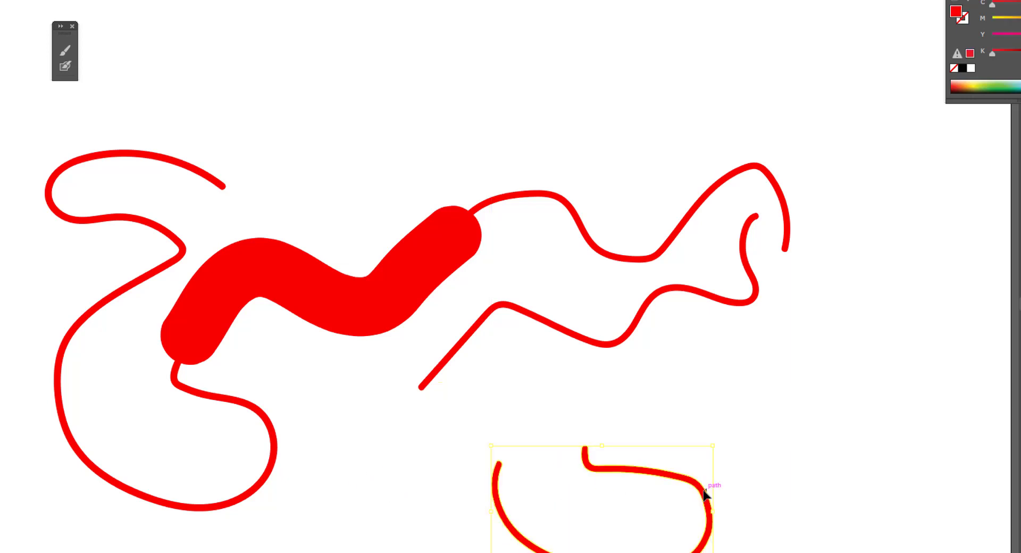
left_click(584, 343)
left_click_drag(583, 344, 597, 375)
key("ctrl+a")
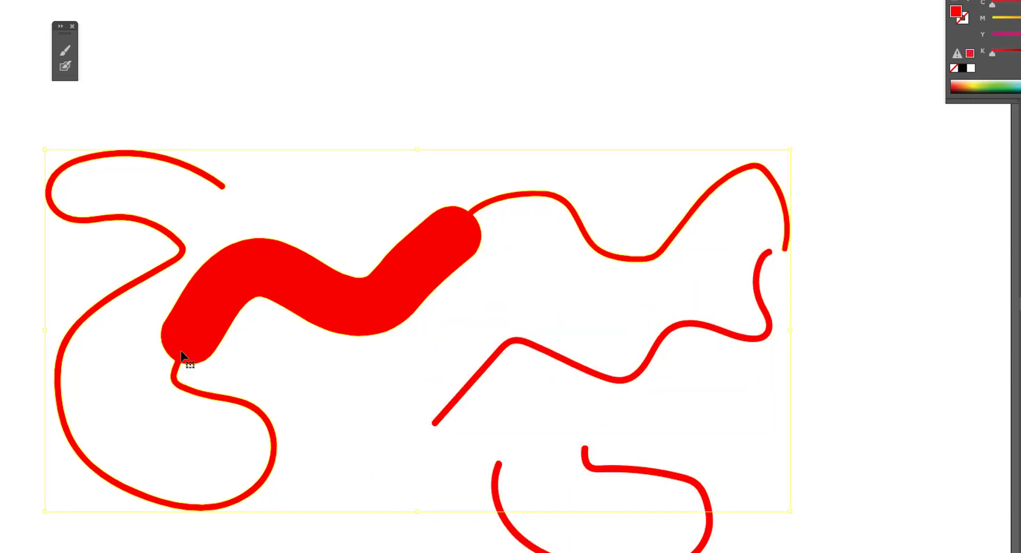
left_click_drag(181, 354, 260, 235)
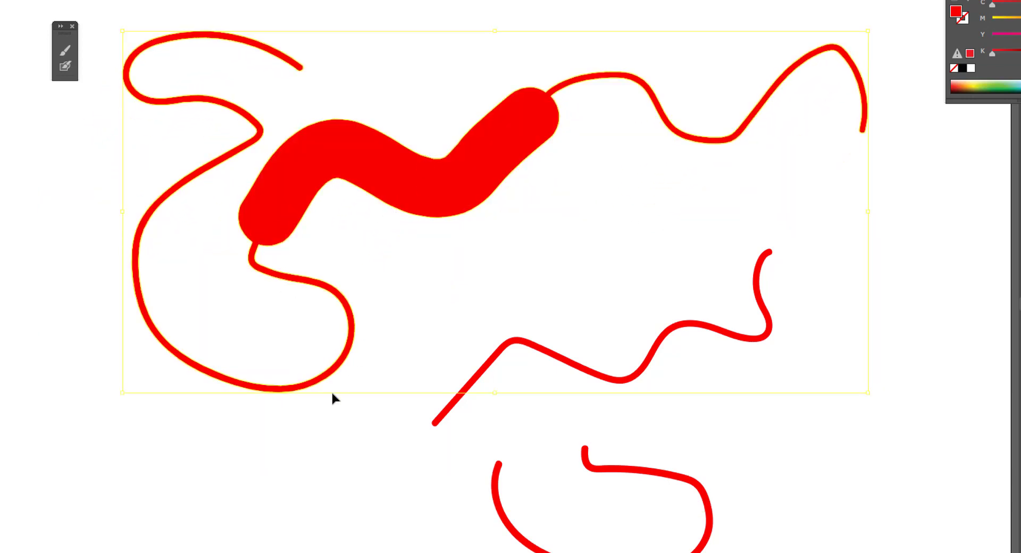
key("Delete")
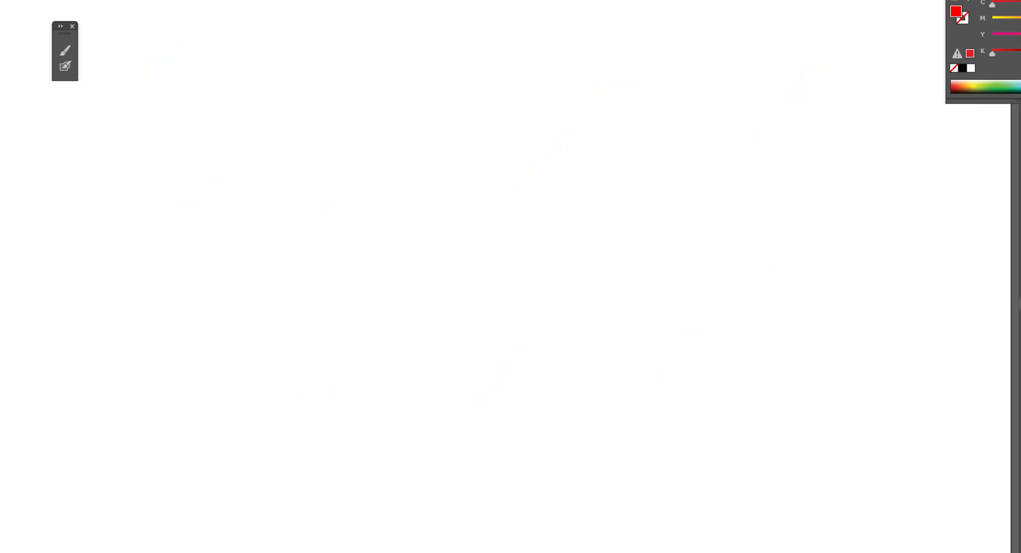
Turn off Merge Only with Selection and set Fidelity fully to Accurate in the Blob Brush Tool Options
double_click(65, 66)
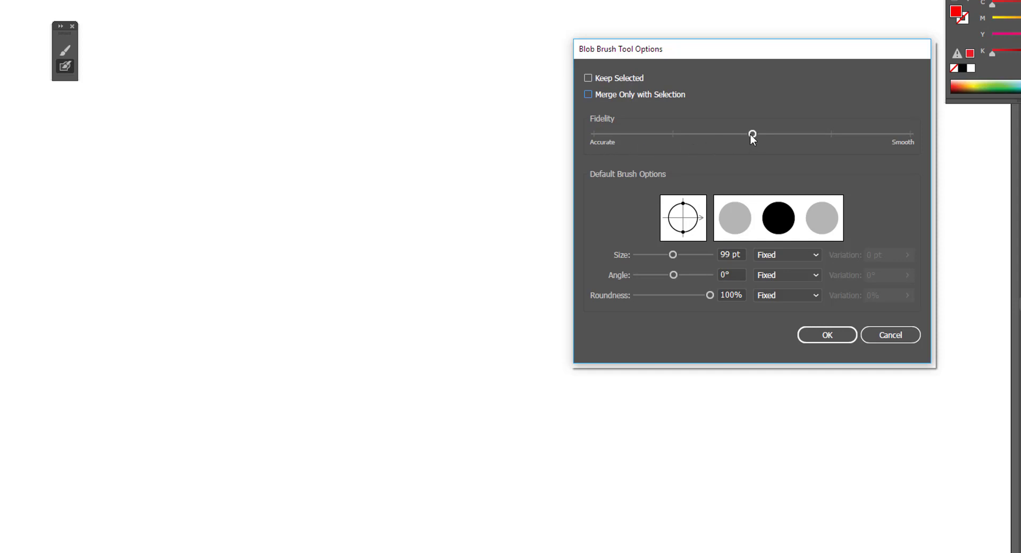
left_click_drag(752, 137, 591, 137)
left_click(846, 336)
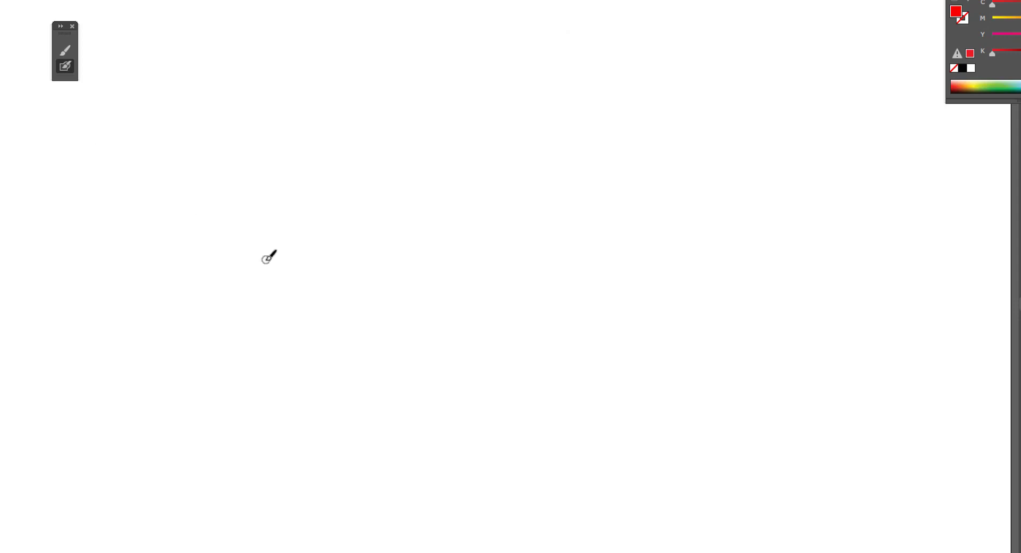
Make red the stroke colour, enlarge the Blob Brush considerably and paint a long thick wavy stroke across the empty artboard
key("shift+x")
key("bracketright")
key("bracketright")
key("bracketright")
key("bracketright")
key("bracketright")
key("bracketright")
key("bracketright")
key("bracketright")
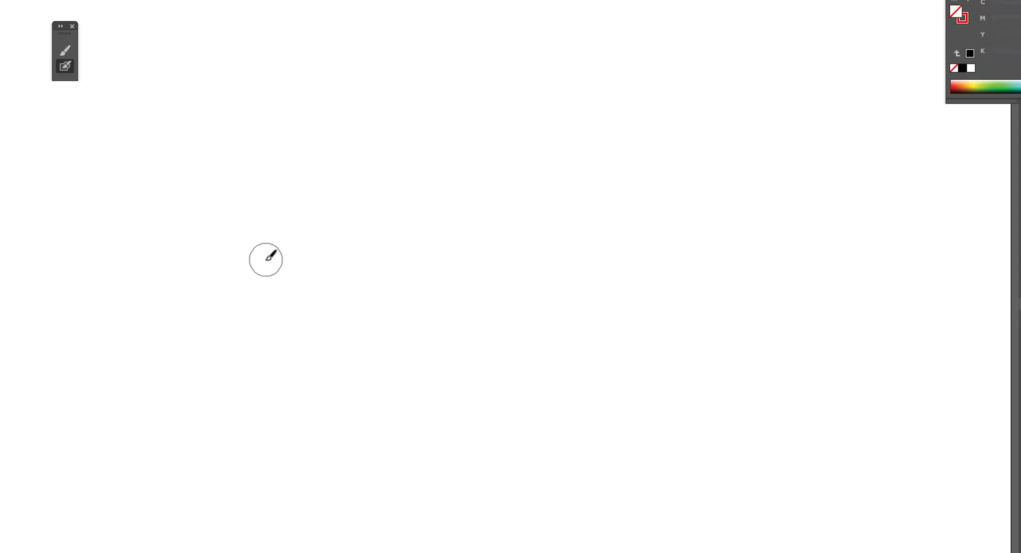
key("bracketright")
key("bracketright")
key("bracketright")
key("bracketright")
key("bracketright")
key("bracketright")
key("bracketright")
key("bracketright")
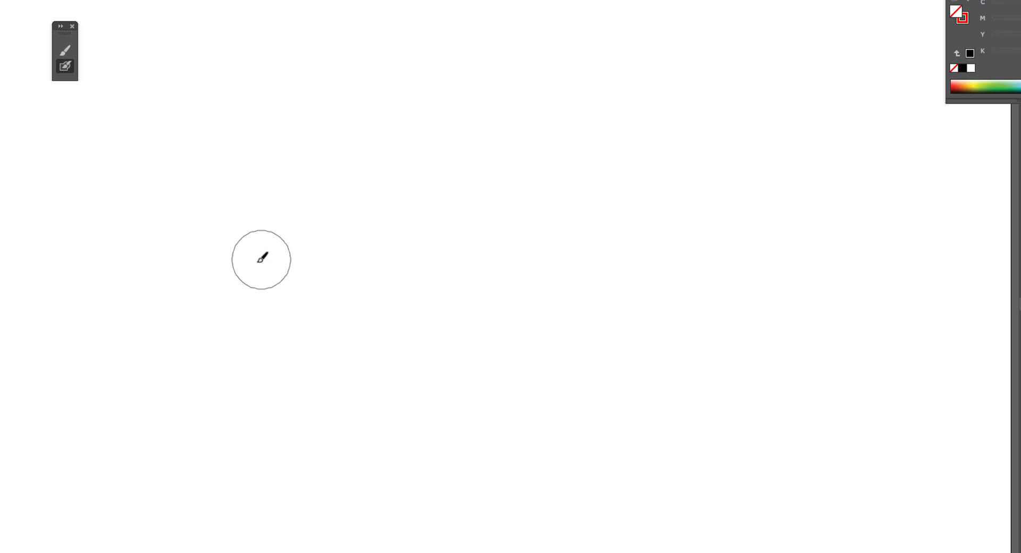
mouse_move(158, 302)
left_mouse_down()
mouse_move(206, 246)
mouse_move(319, 257)
mouse_move(378, 209)
mouse_move(467, 180)
mouse_move(508, 199)
mouse_move(523, 228)
mouse_move(552, 251)
mouse_move(617, 238)
mouse_move(677, 195)
mouse_move(791, 229)
left_mouse_up()
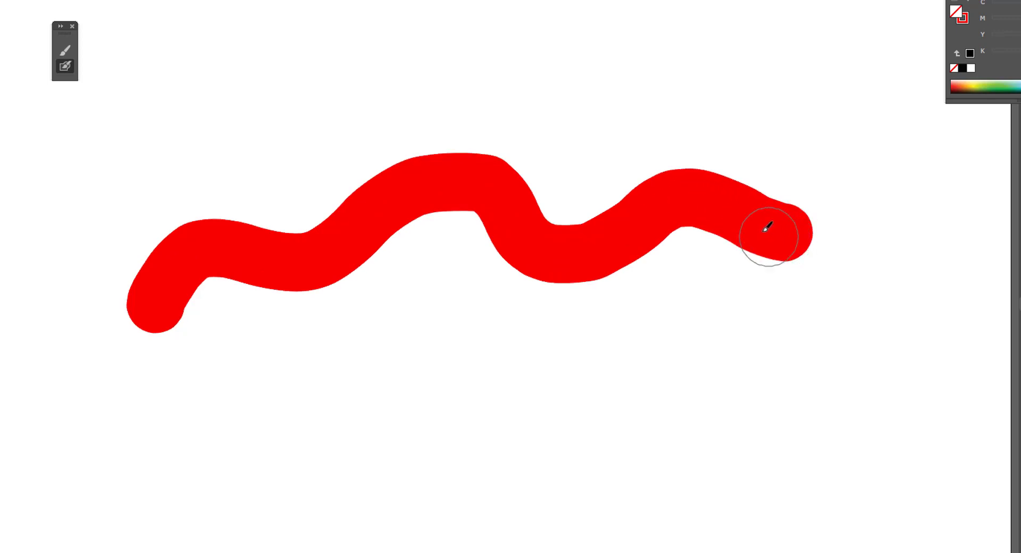
key("v")
mouse_move(473, 200)
left_mouse_down()
mouse_move(531, 232)
mouse_move(641, 265)
left_mouse_up()
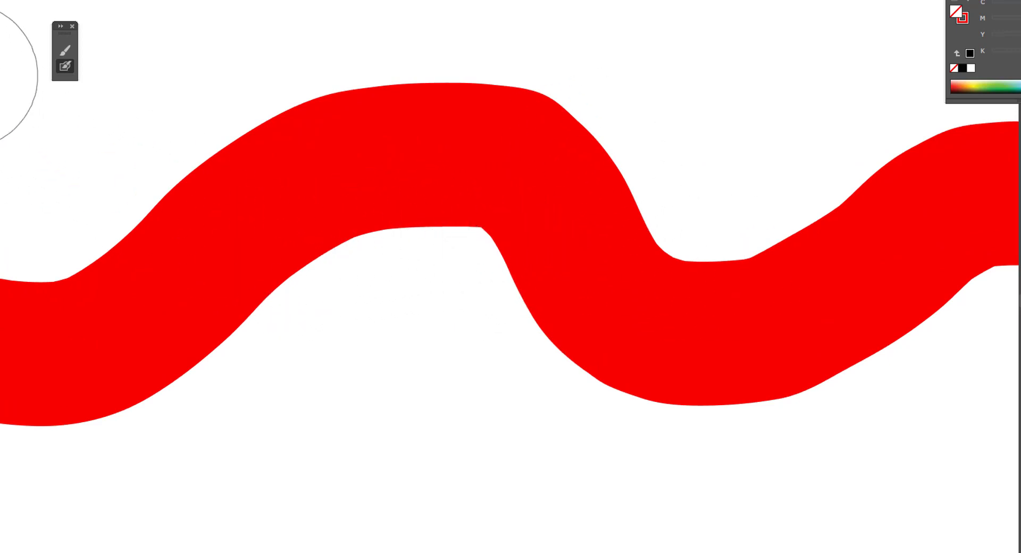
Set Fidelity fully to Smooth in the Blob Brush Tool Options
double_click(65, 66)
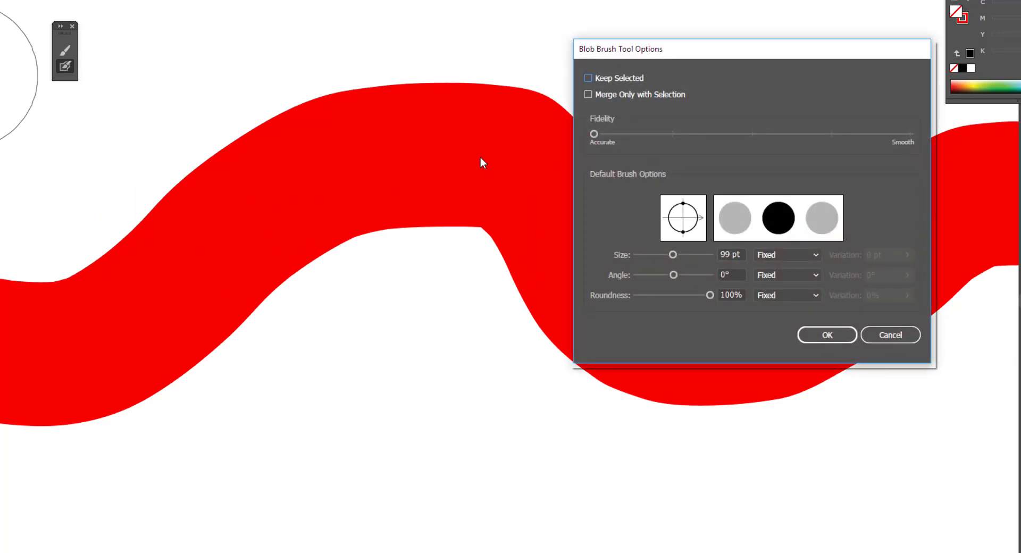
left_click(594, 134)
left_click(839, 333)
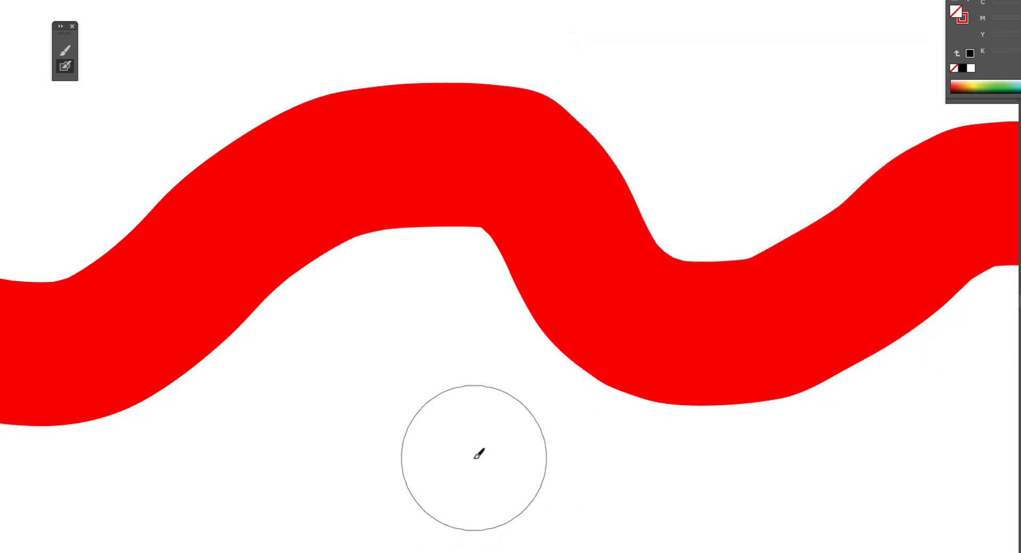
Paint another thick wavy stroke below the first one, and delete both shapes
scroll(474, 374, "down", 5)
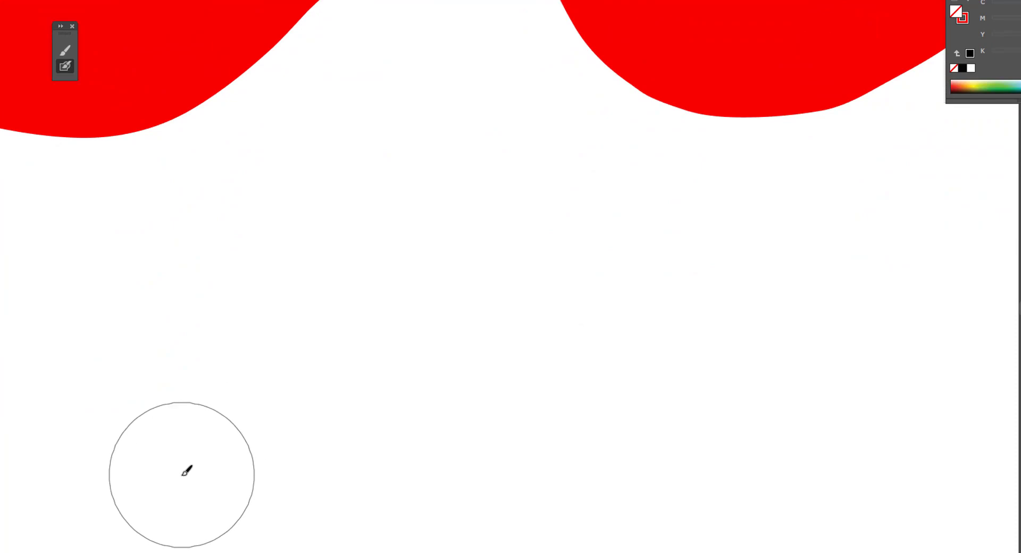
mouse_move(183, 476)
left_mouse_down()
mouse_move(201, 430)
mouse_move(246, 383)
mouse_move(310, 370)
mouse_move(384, 380)
mouse_move(434, 429)
mouse_move(471, 444)
mouse_move(534, 420)
mouse_move(636, 349)
mouse_move(663, 346)
mouse_move(728, 390)
mouse_move(790, 388)
mouse_move(874, 285)
mouse_move(925, 268)
left_mouse_up()
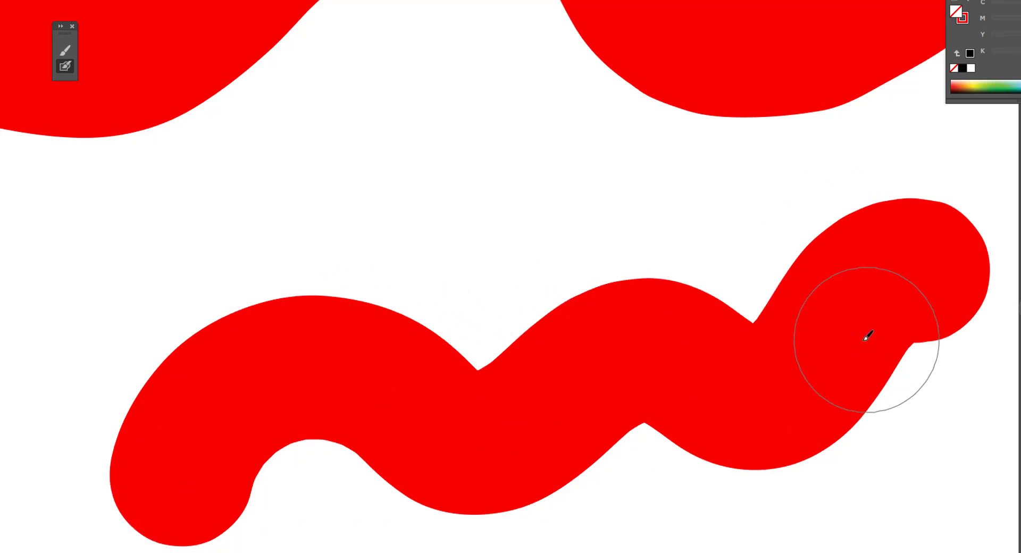
key("ctrl+a")
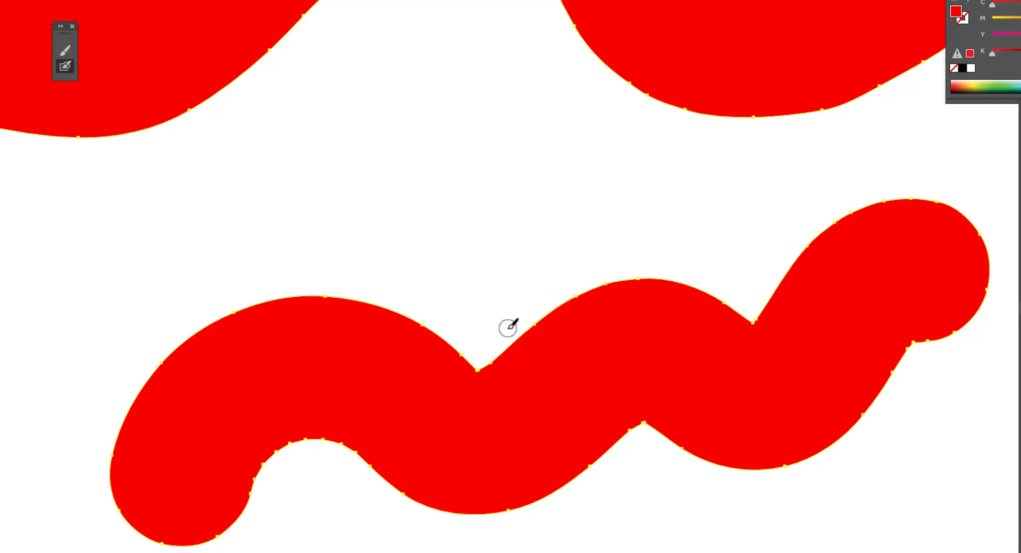
key("Delete")
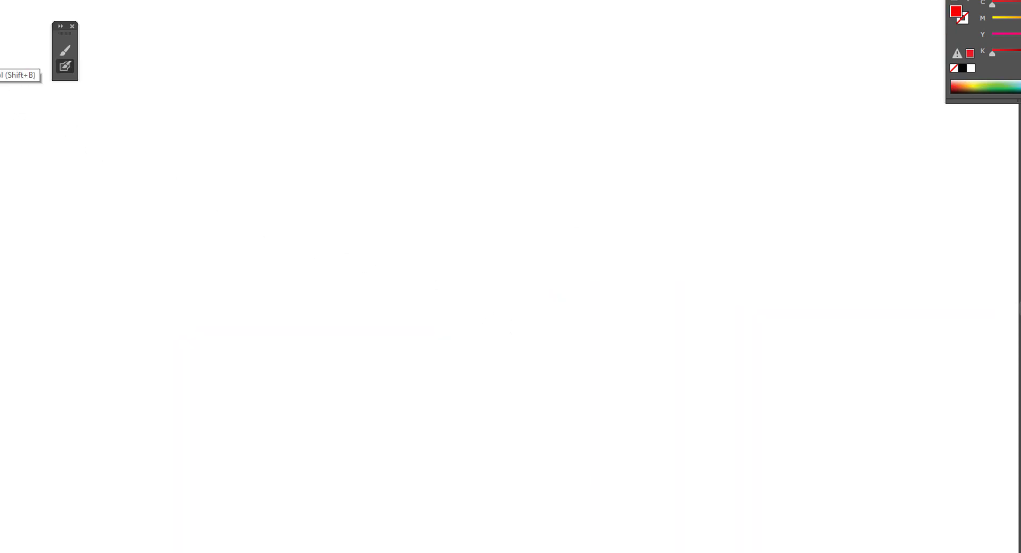
Set the Blob Brush size to 1296 pt, test it with a single dab on the artboard, and undo the dab
double_click(65, 67)
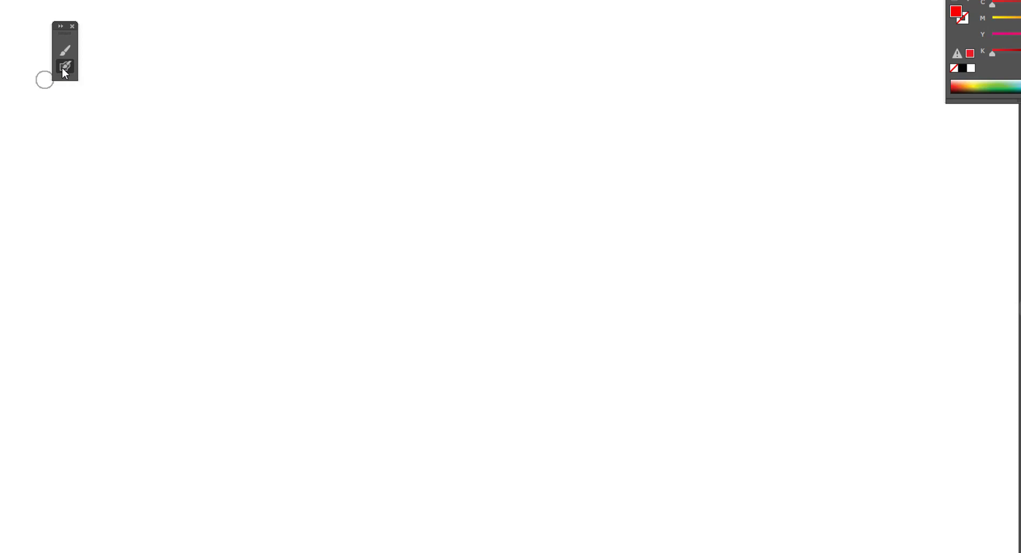
left_click_drag(791, 52, 331, 46)
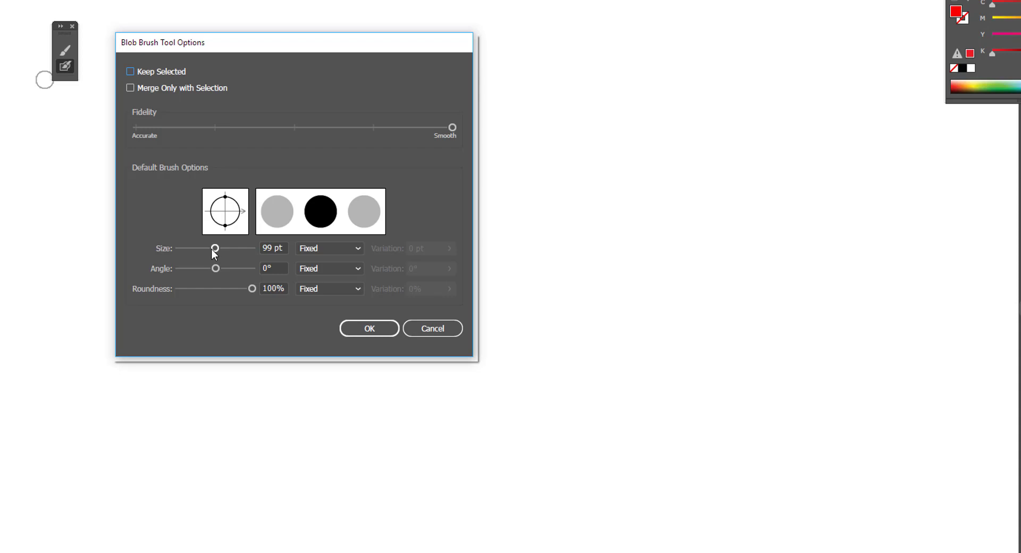
mouse_move(217, 247)
left_mouse_down()
mouse_move(263, 256)
mouse_move(307, 182)
left_mouse_up()
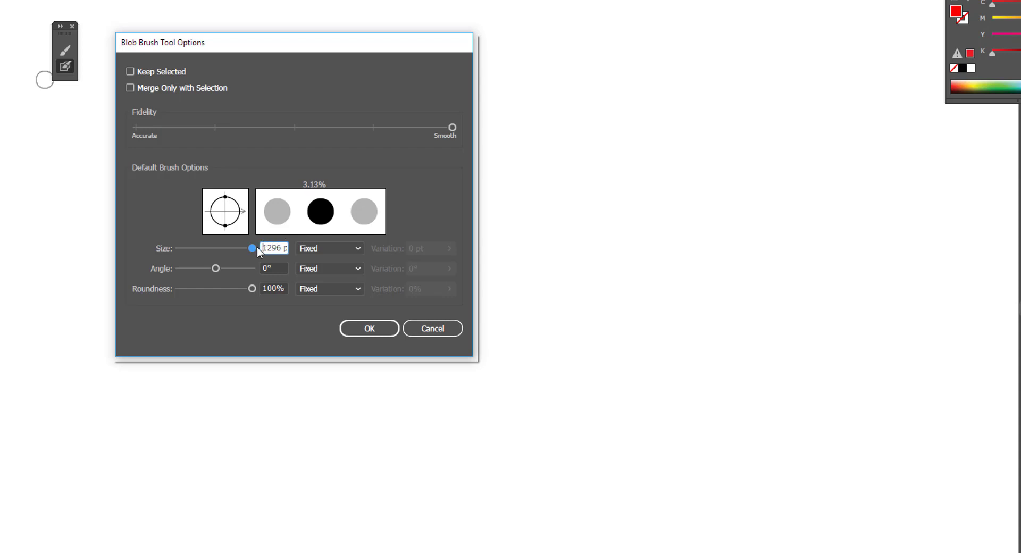
left_click(364, 327)
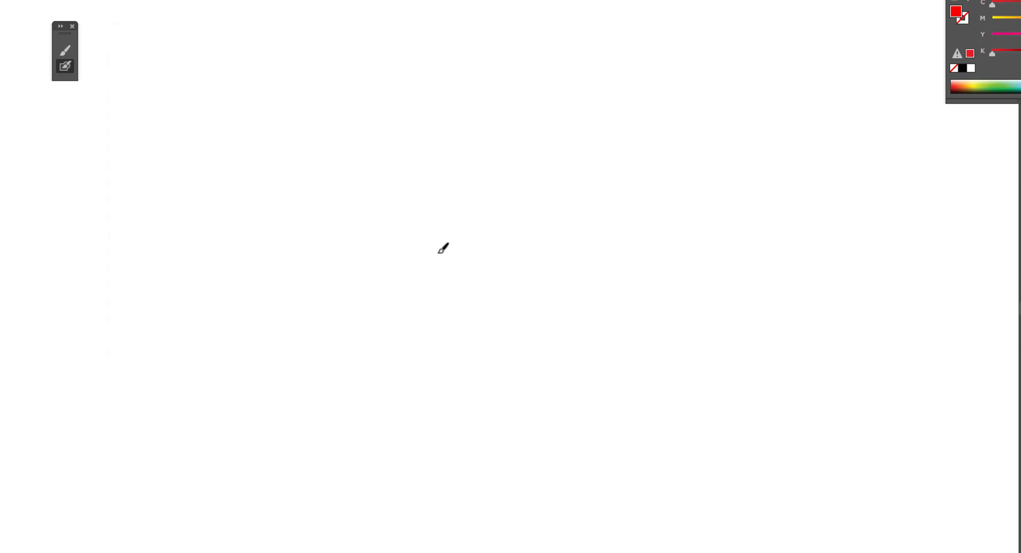
left_click(491, 232)
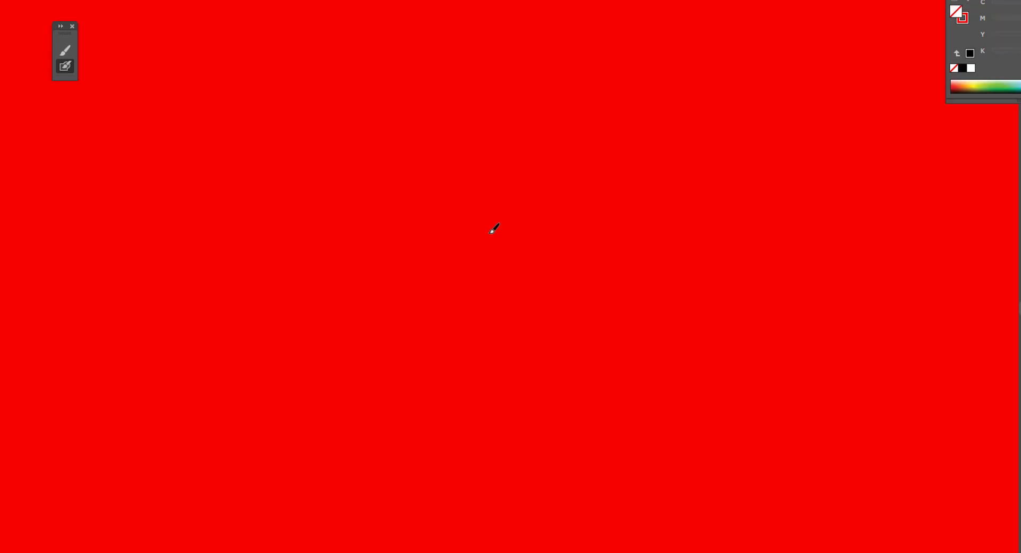
key("ctrl+z")
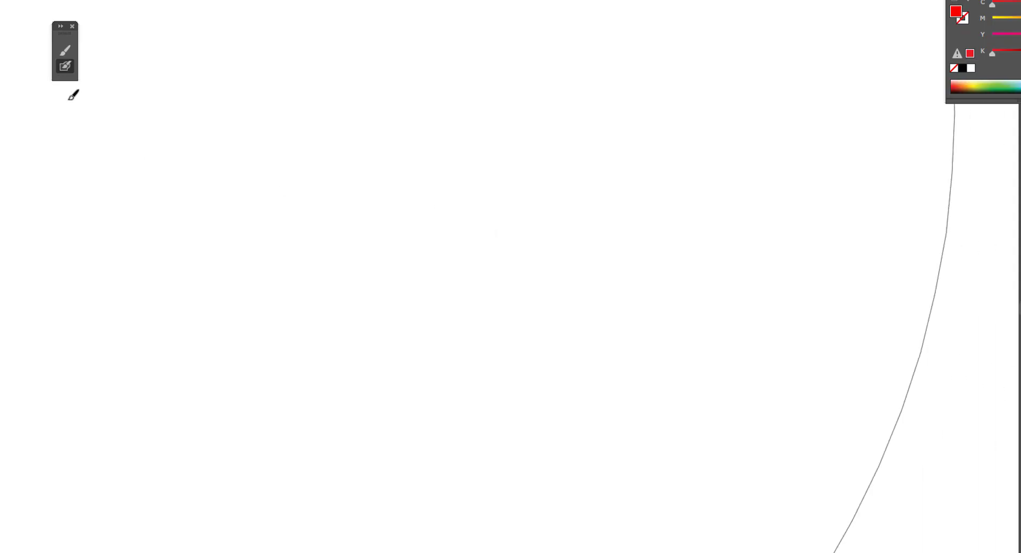
Set the Blob Brush size to 97 pt and its angle to 57°, keeping the roundness at 100%
double_click(65, 69)
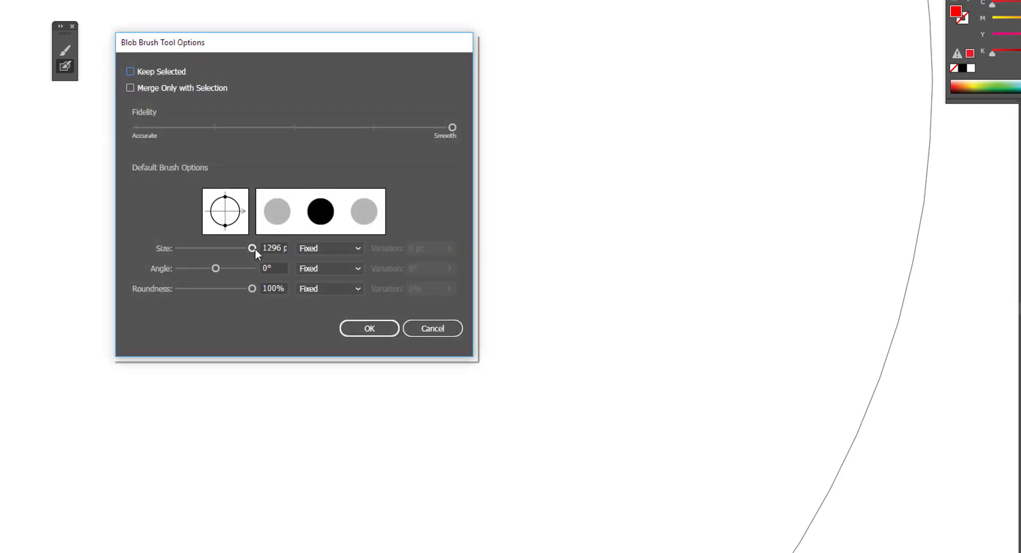
left_click_drag(251, 248, 214, 249)
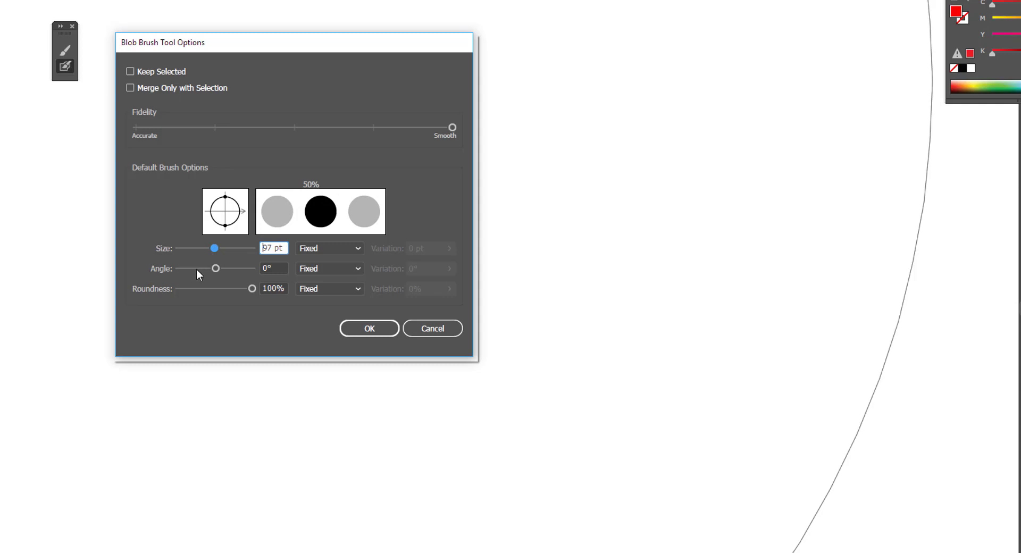
mouse_move(217, 269)
left_mouse_down()
mouse_move(187, 267)
mouse_move(203, 269)
left_mouse_up()
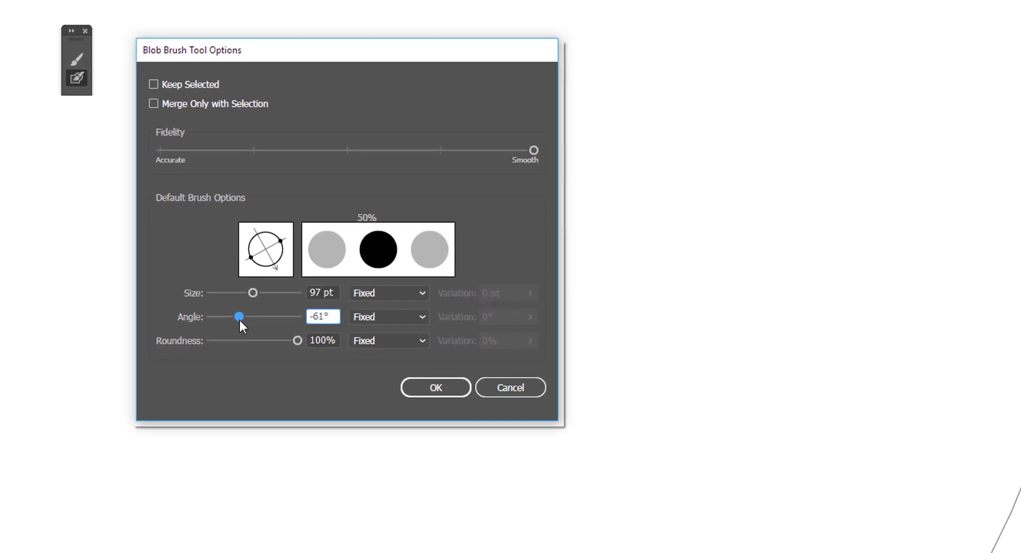
left_click_drag(239, 321, 268, 322)
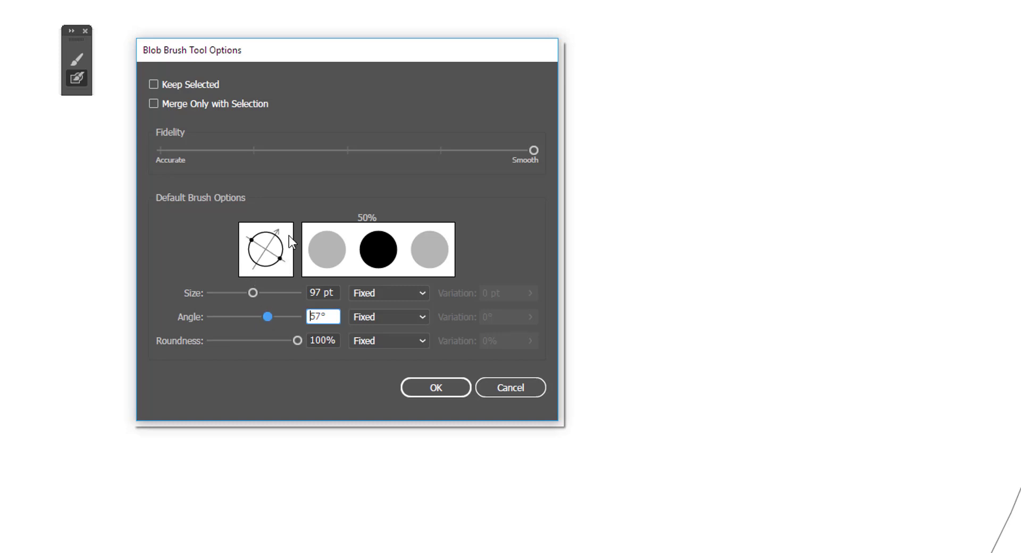
left_click(436, 390)
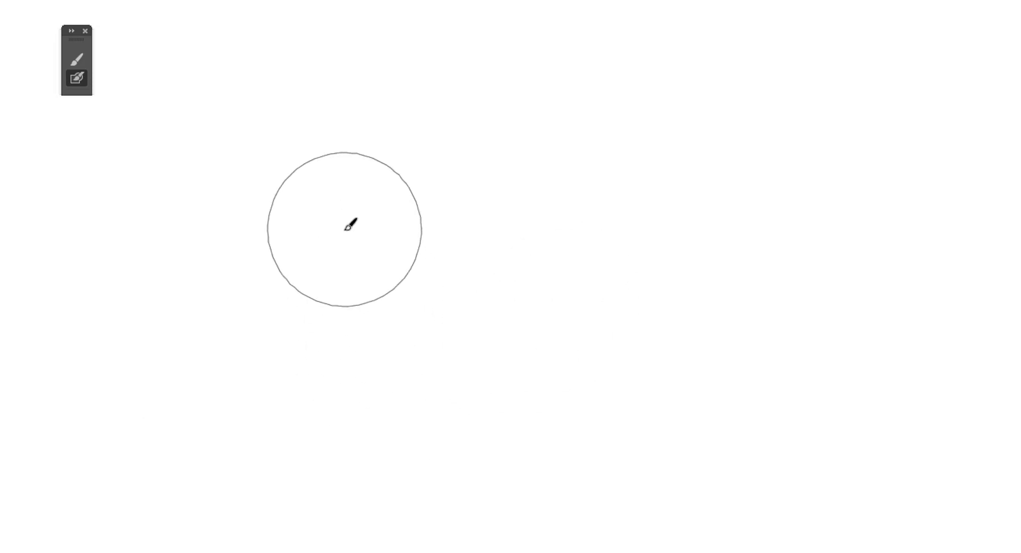
Paint a thick wavy red stroke and a second looping stroke that starts from its rounded end and curves underneath
mouse_move(347, 229)
left_mouse_down()
mouse_move(361, 255)
mouse_move(381, 263)
mouse_move(562, 244)
mouse_move(648, 260)
mouse_move(731, 331)
mouse_move(851, 390)
mouse_move(965, 319)
mouse_move(983, 228)
mouse_move(980, 199)
mouse_move(963, 213)
left_mouse_up()
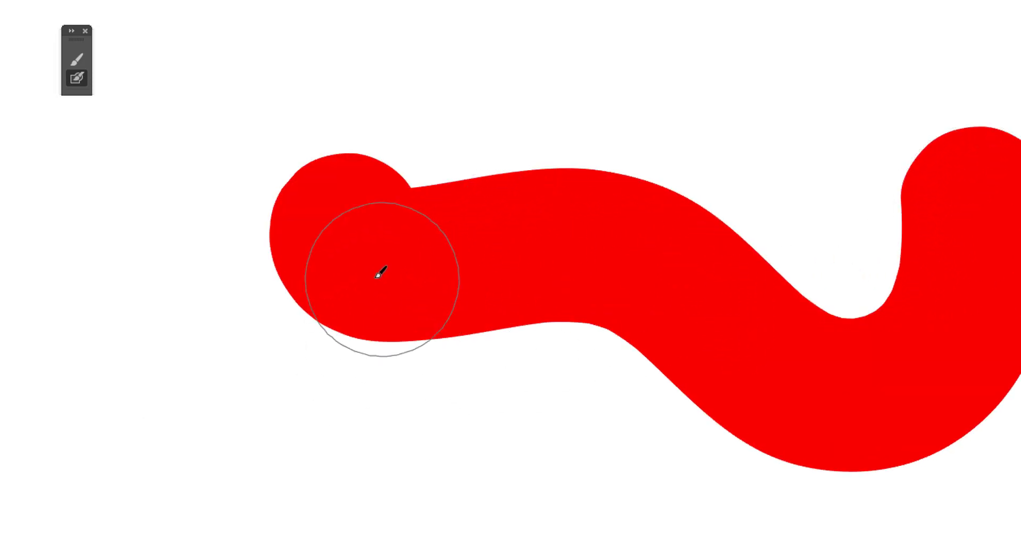
mouse_move(337, 225)
left_mouse_down()
mouse_move(387, 141)
mouse_move(442, 143)
mouse_move(509, 230)
mouse_move(498, 459)
mouse_move(387, 530)
mouse_move(180, 497)
mouse_move(71, 357)
mouse_move(63, 300)
left_mouse_up()
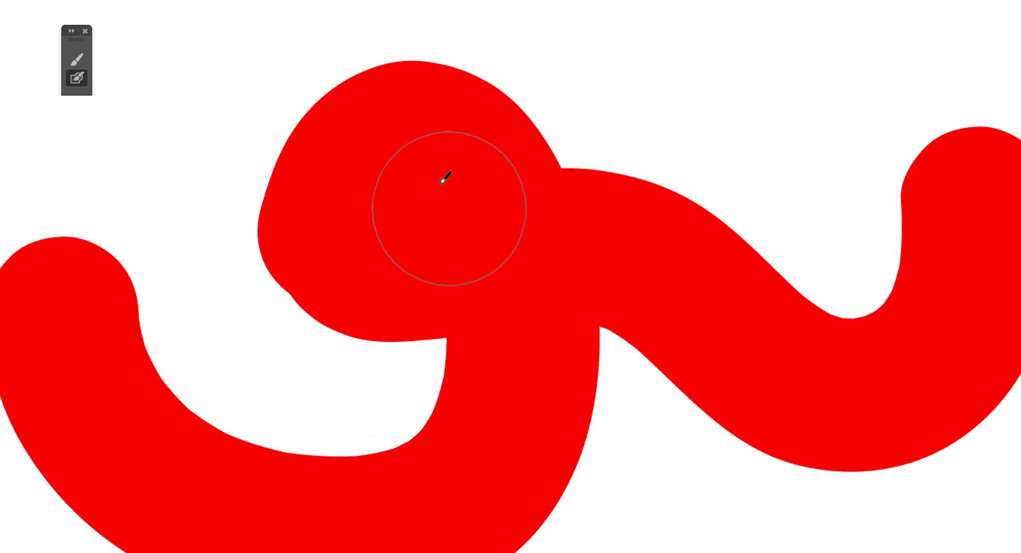
Set the Blob Brush angle to 0° and its roundness to 19%
double_click(79, 80)
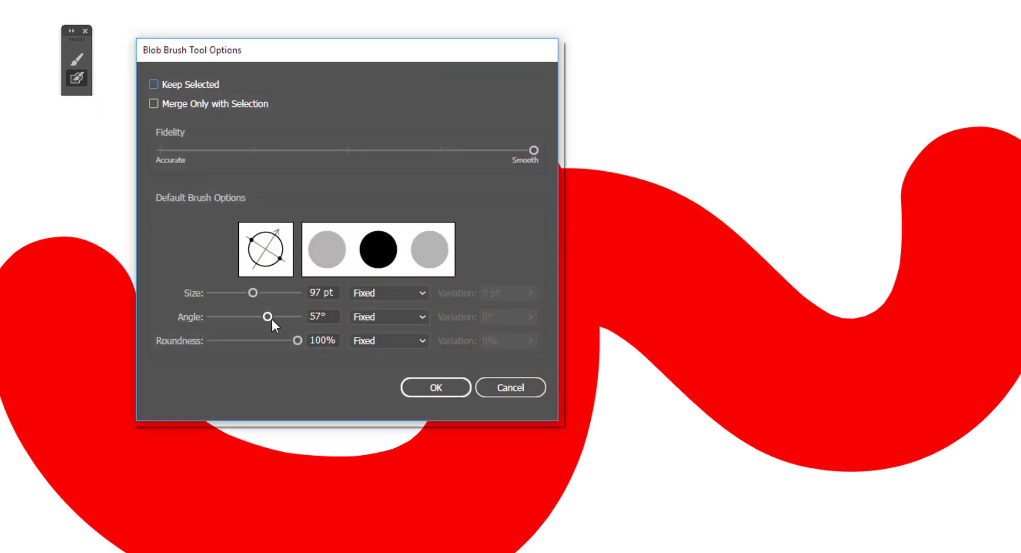
left_click_drag(272, 319, 255, 315)
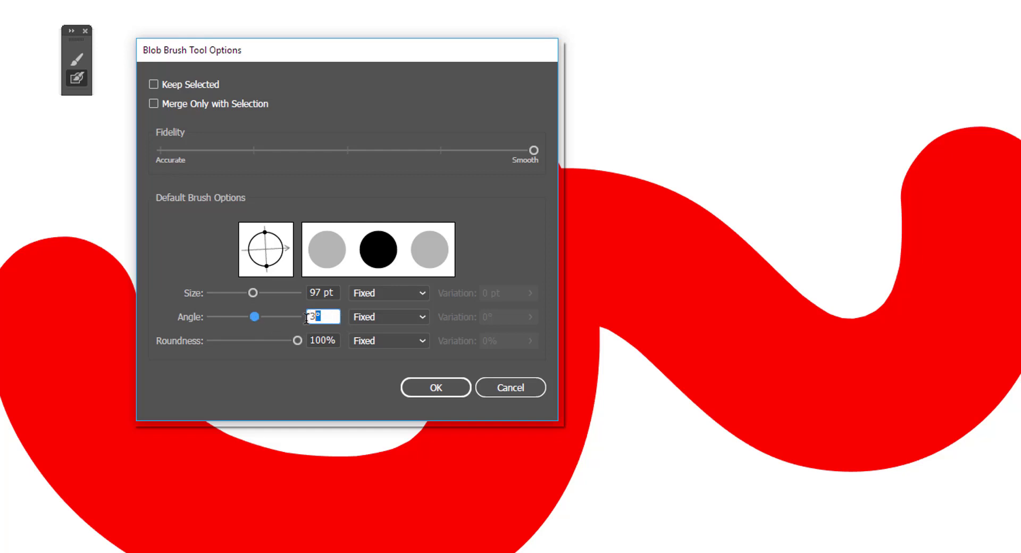
type("0")
mouse_move(298, 343)
left_mouse_down()
mouse_move(190, 344)
mouse_move(227, 349)
left_mouse_up()
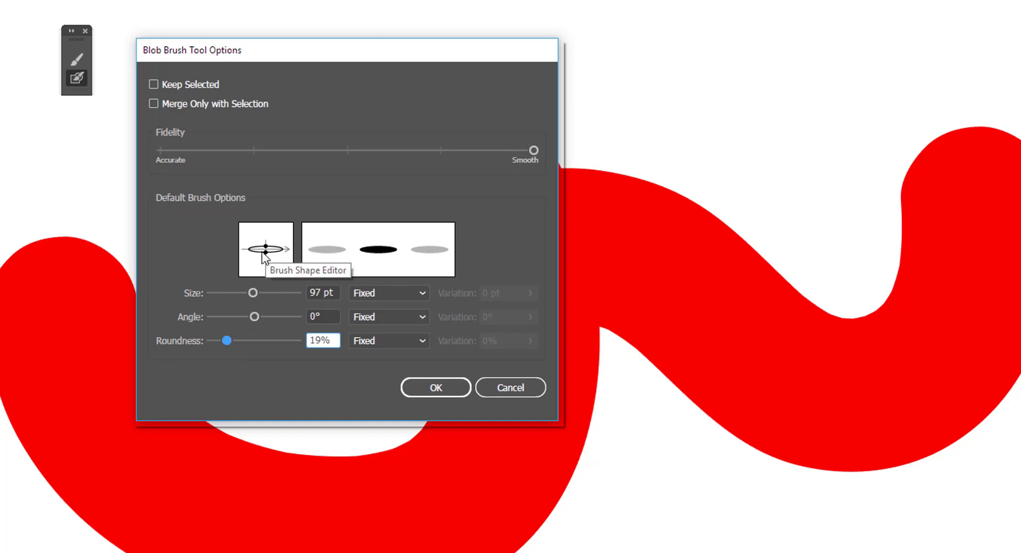
left_click(437, 389)
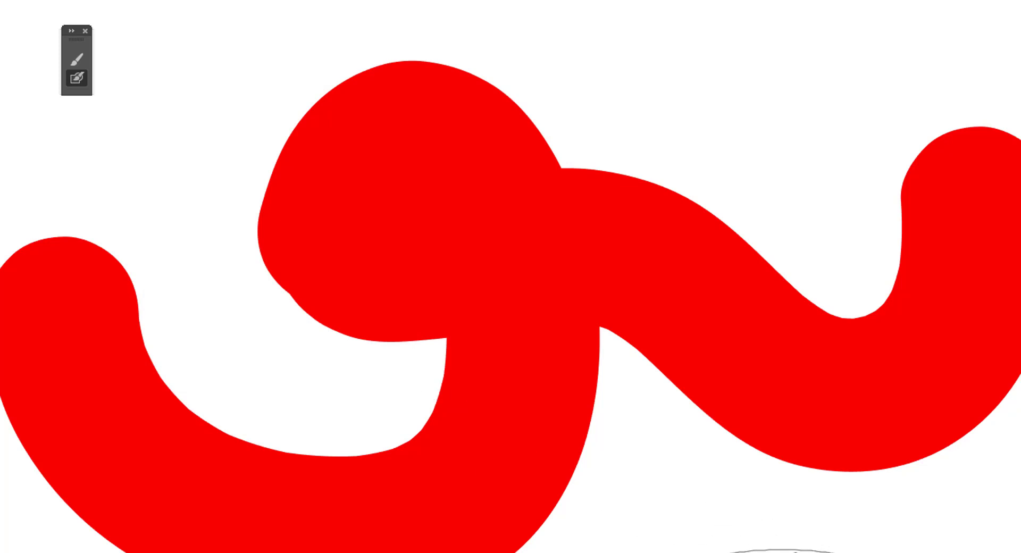
Paint a short slanted stroke with the flattened brush in the empty area below the thick red shapes
mouse_move(783, 550)
left_mouse_down()
mouse_move(506, 238)
mouse_move(334, 147)
left_mouse_up()
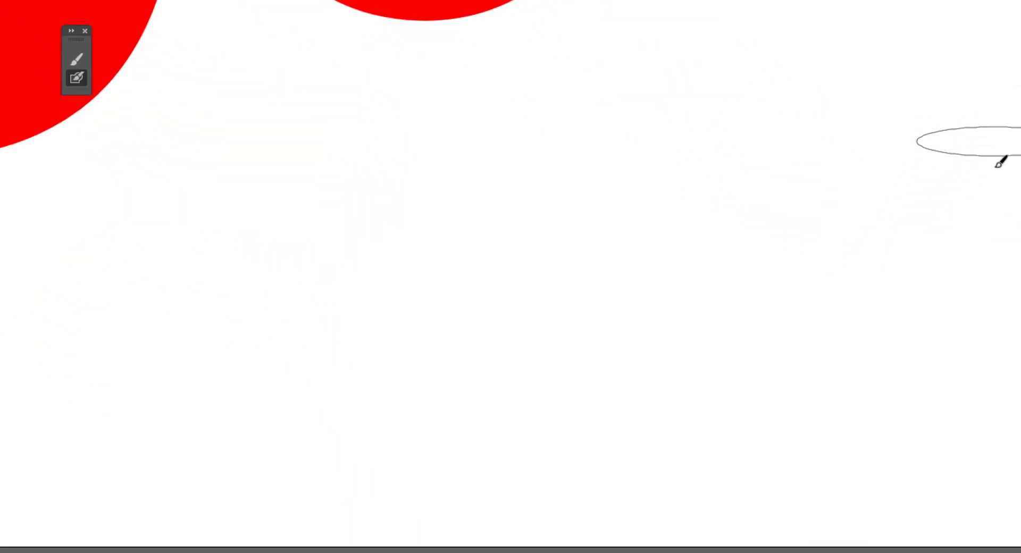
left_click_drag(1005, 135, 943, 319)
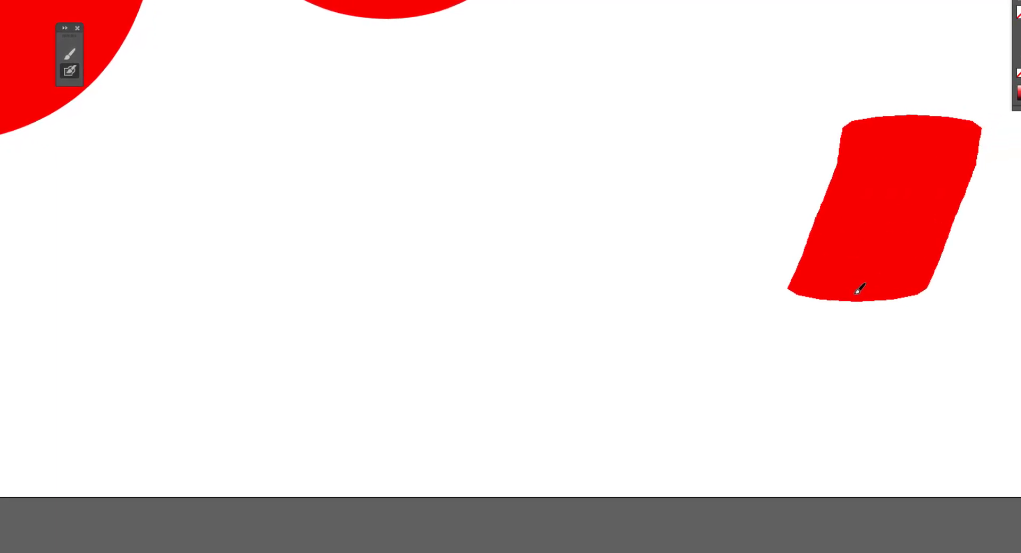
Paint calligraphy-like letter strokes with the flattened red brush: extend the slanted stroke, add two short dots and connected curves beside it
left_click_drag(860, 289, 609, 379)
left_click_drag(900, 8, 903, 49)
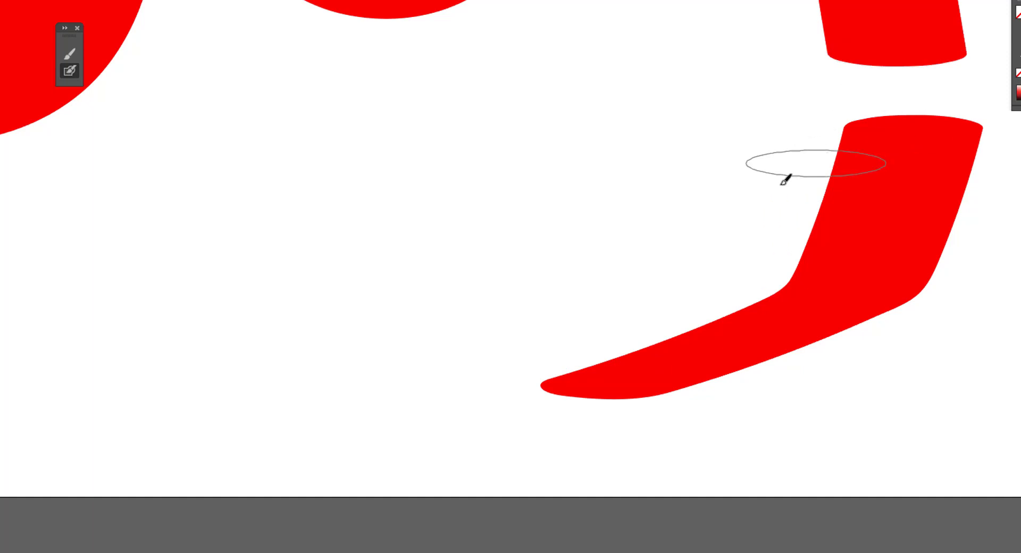
mouse_move(714, 123)
left_mouse_down()
mouse_move(709, 166)
mouse_move(680, 228)
mouse_move(630, 262)
mouse_move(585, 263)
mouse_move(560, 247)
mouse_move(533, 207)
mouse_move(496, 95)
mouse_move(487, 222)
mouse_move(465, 285)
mouse_move(362, 375)
mouse_move(256, 404)
left_mouse_up()
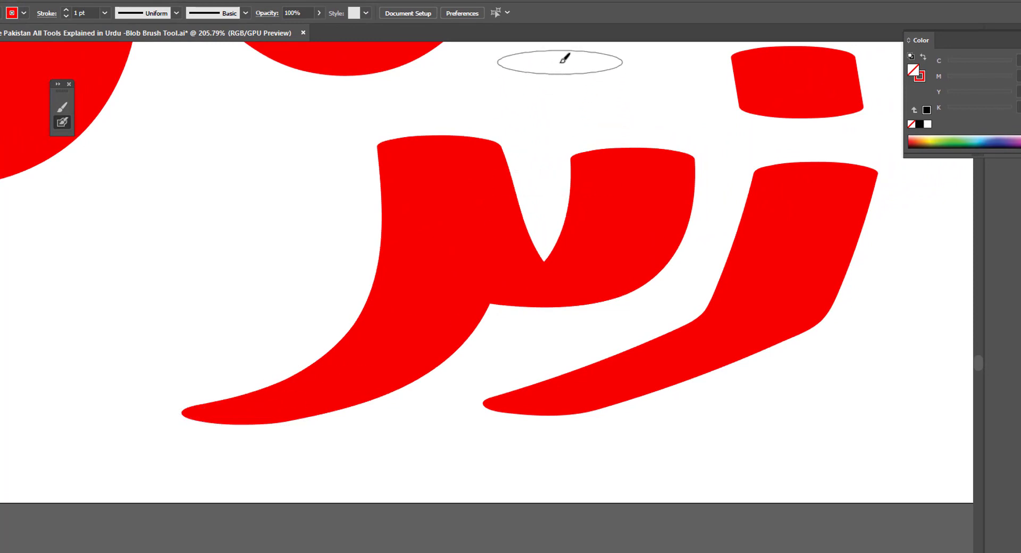
left_click_drag(565, 59, 564, 108)
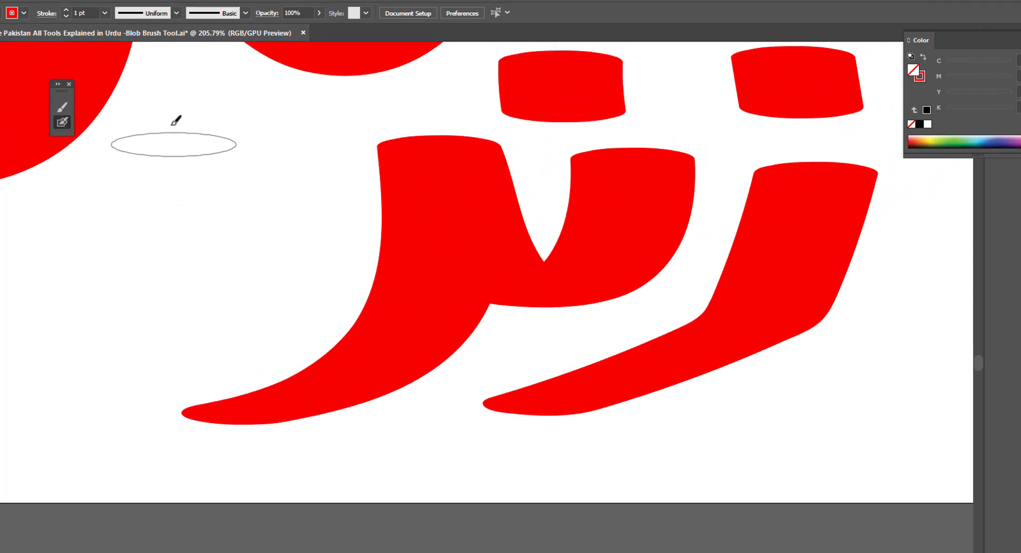
mouse_move(178, 88)
left_mouse_down()
mouse_move(189, 159)
mouse_move(178, 271)
mouse_move(255, 303)
mouse_move(13, 472)
mouse_move(20, 227)
left_mouse_up()
Delete all the red artwork and set the Blob Brush roundness to 100%
key("ctrl+a")
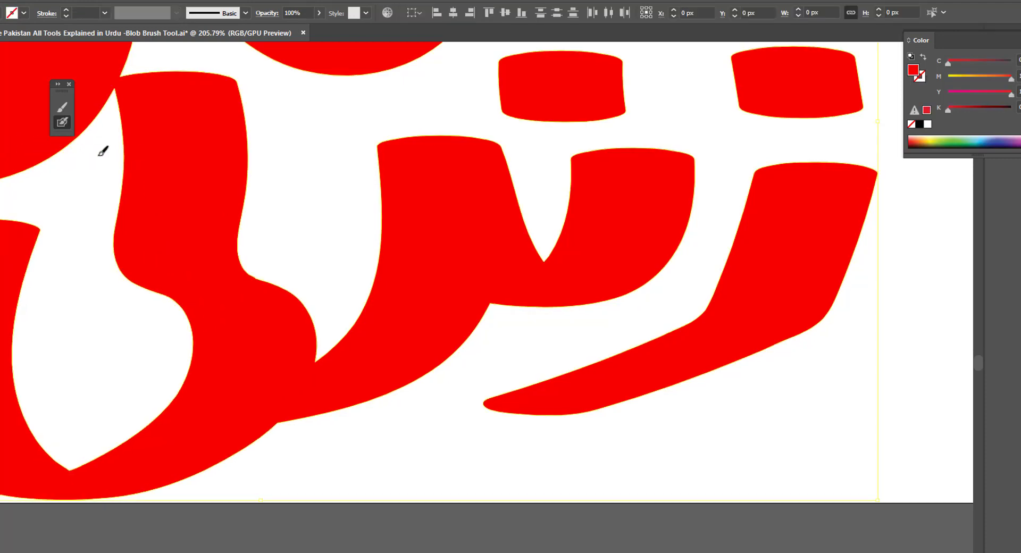
key("Delete")
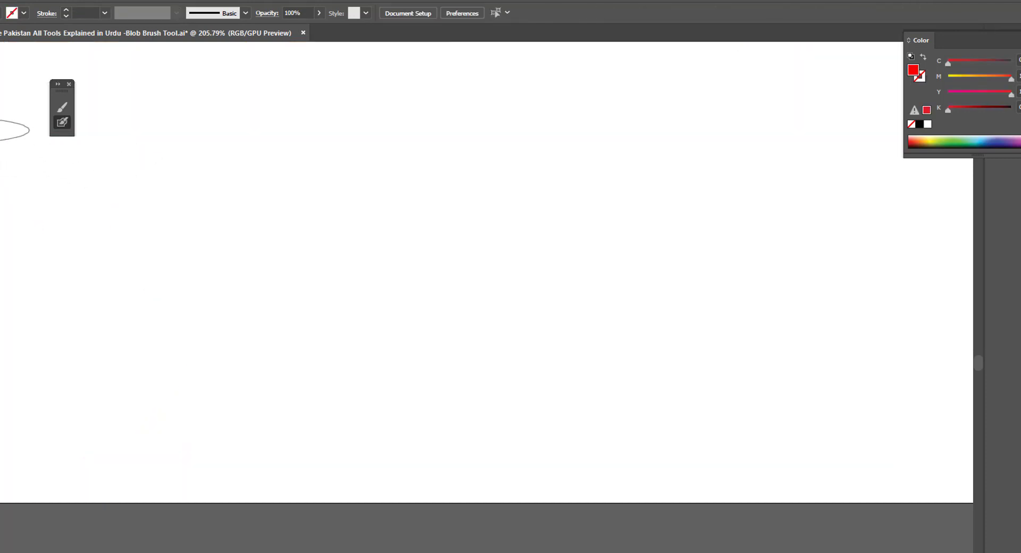
double_click(61, 122)
left_click(263, 334)
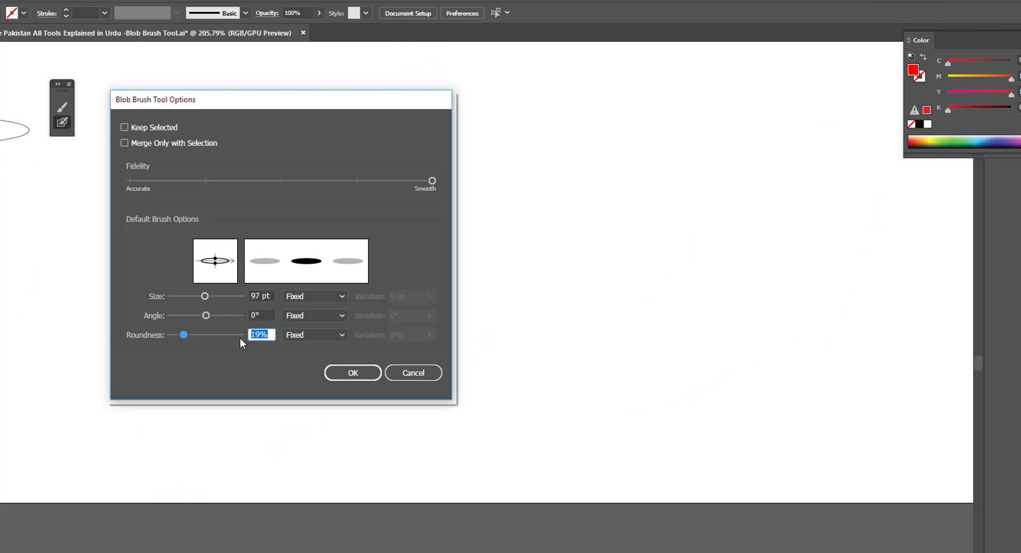
type("100")
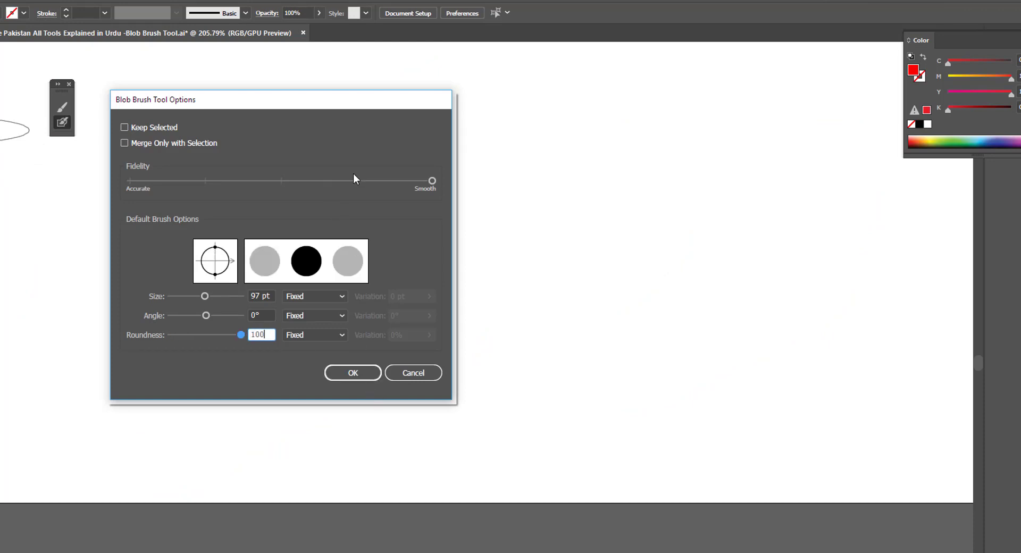
left_click(353, 373)
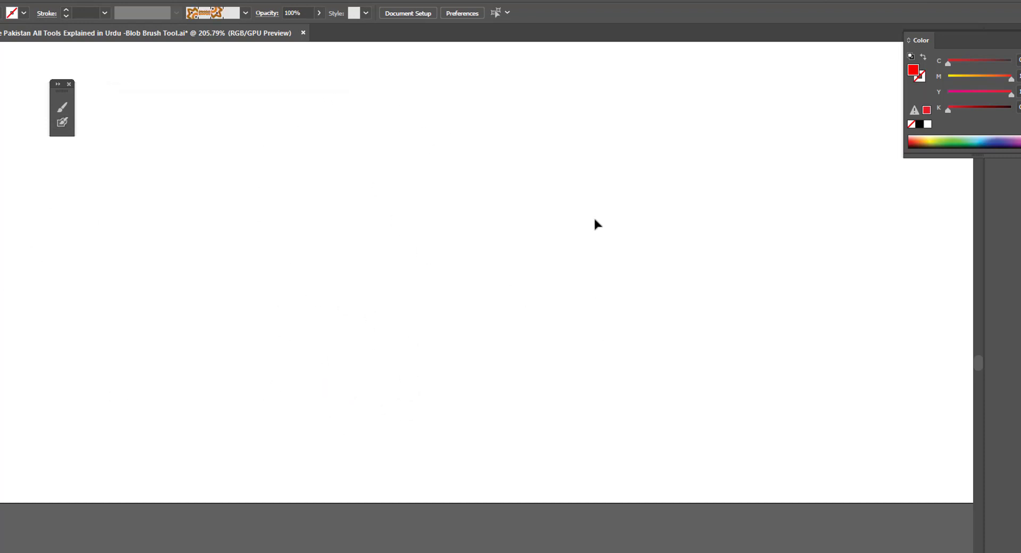
Draw a trapezoid hat outline with the black Paintbrush and a rounded face outline hanging from its brim
scroll(548, 259, "up", 3)
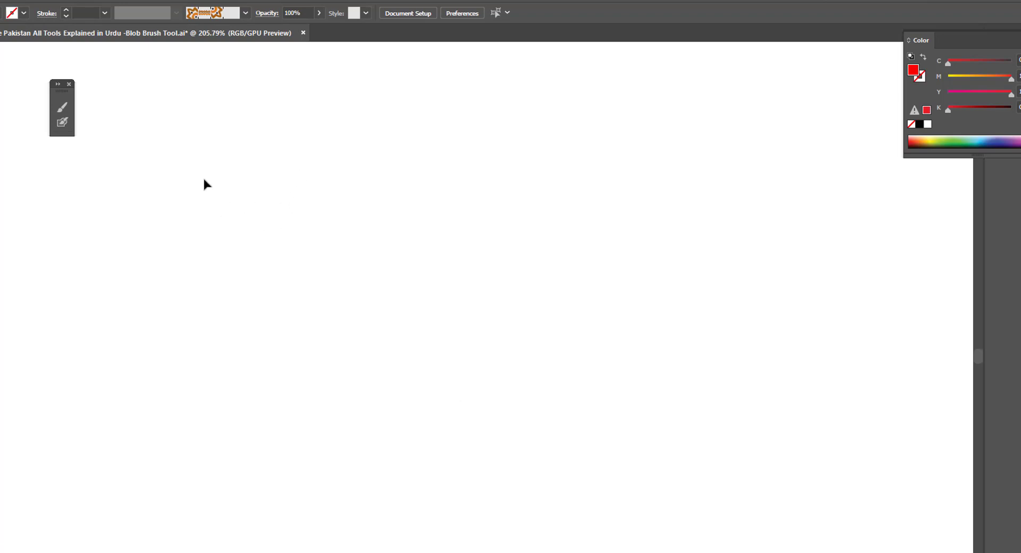
left_click(62, 108)
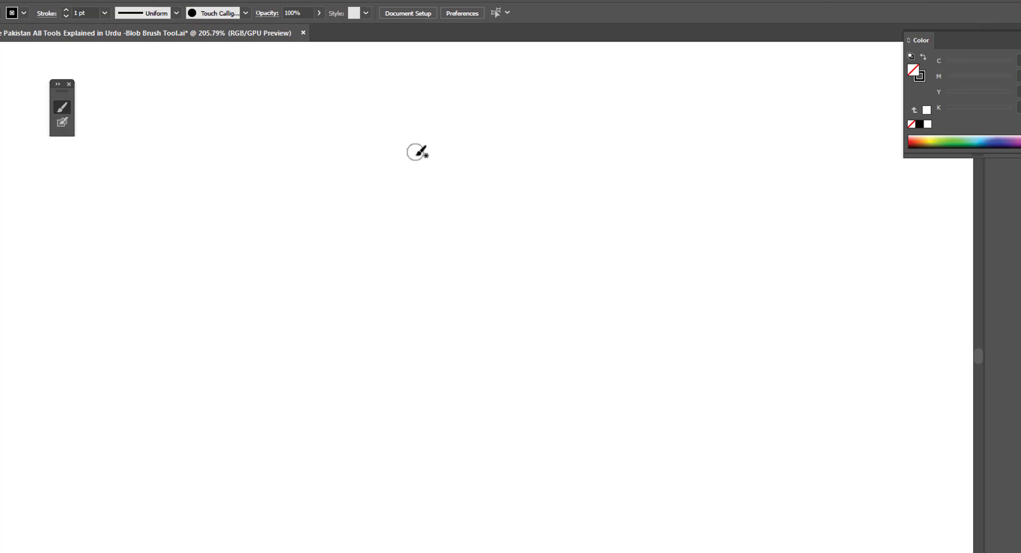
mouse_move(459, 121)
left_mouse_down()
mouse_move(606, 121)
mouse_move(717, 292)
mouse_move(309, 293)
mouse_move(368, 240)
mouse_move(458, 118)
left_mouse_up()
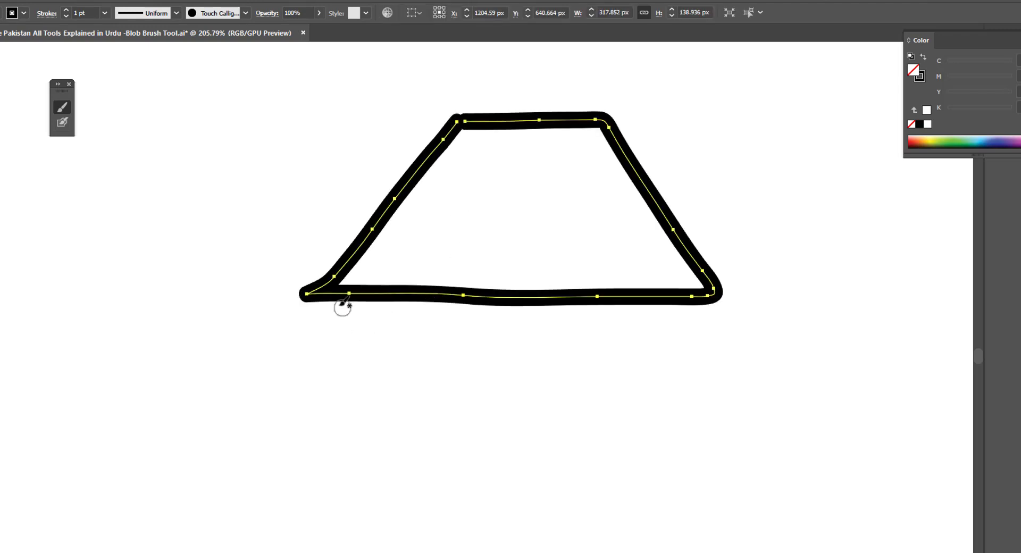
mouse_move(327, 298)
left_mouse_down()
mouse_move(328, 374)
mouse_move(357, 467)
mouse_move(434, 531)
mouse_move(519, 549)
mouse_move(588, 548)
mouse_move(647, 497)
mouse_move(707, 396)
mouse_move(718, 299)
left_mouse_up()
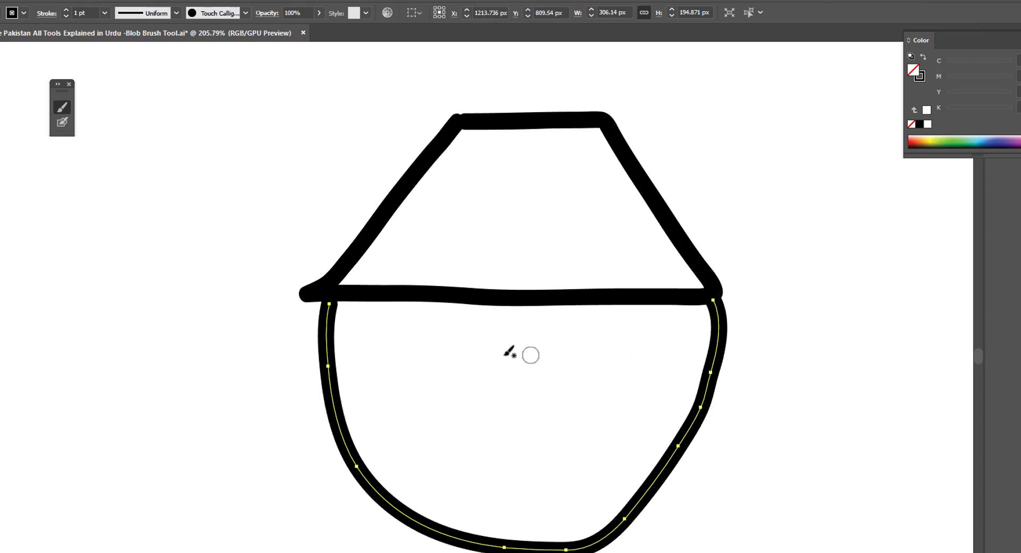
Draw two slanted teardrop-shaped eye outlines inside the face and deselect them
mouse_move(467, 354)
left_mouse_down()
mouse_move(413, 409)
mouse_move(463, 391)
mouse_move(421, 414)
left_mouse_up()
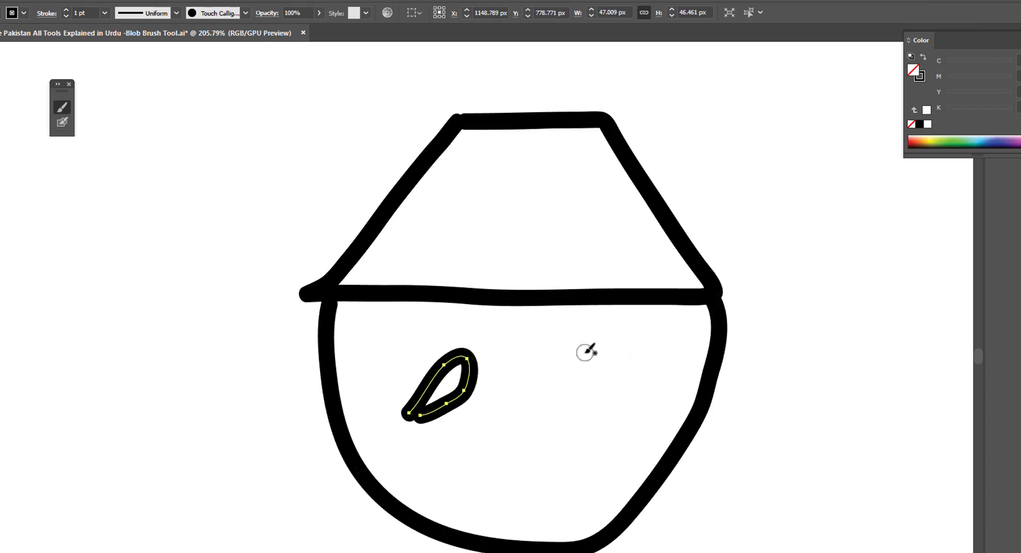
mouse_move(584, 351)
left_mouse_down()
mouse_move(577, 383)
mouse_move(621, 397)
mouse_move(607, 358)
mouse_move(646, 397)
left_mouse_up()
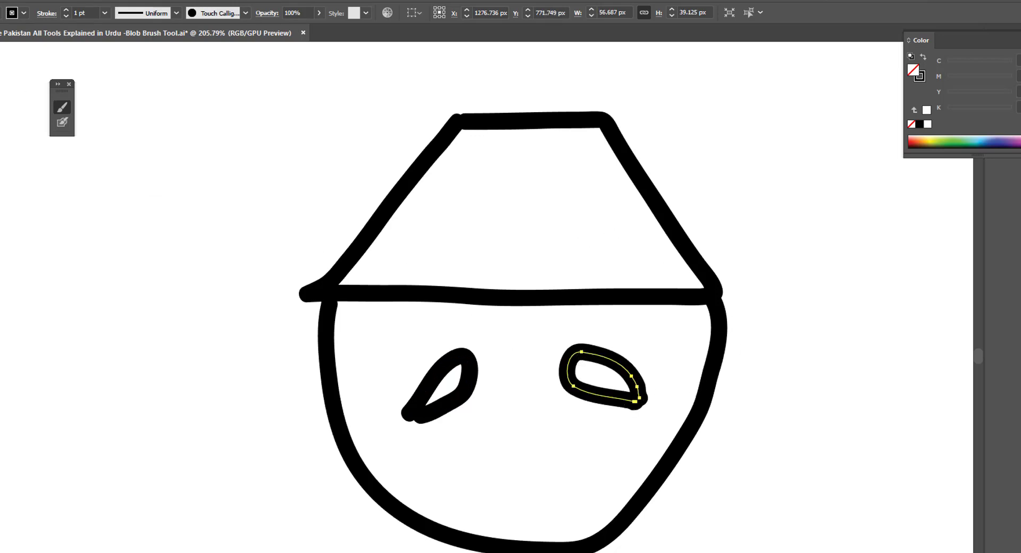
key("v")
left_click(221, 242)
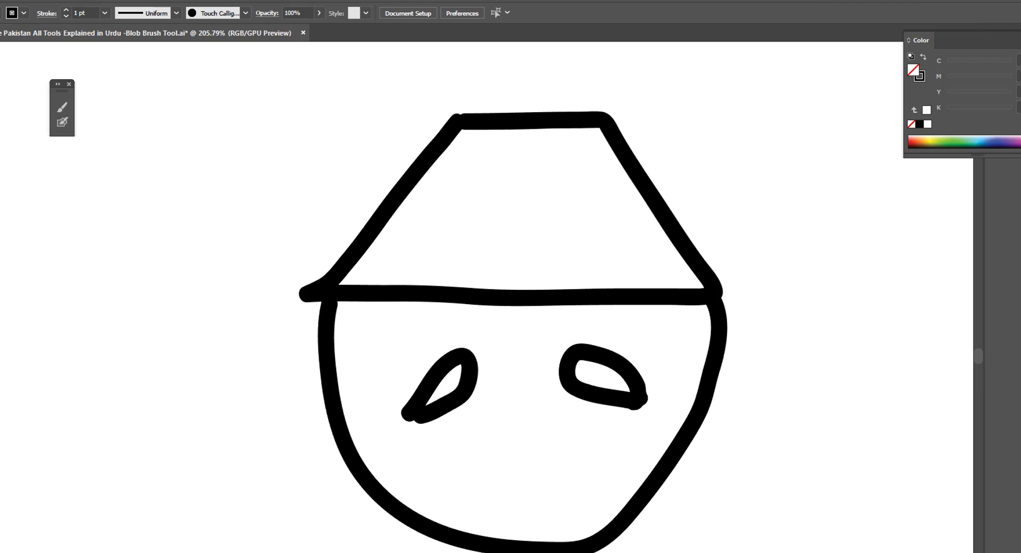
Lock Layer 7 containing the face drawing and add a new layer directly beneath it
key("F7")
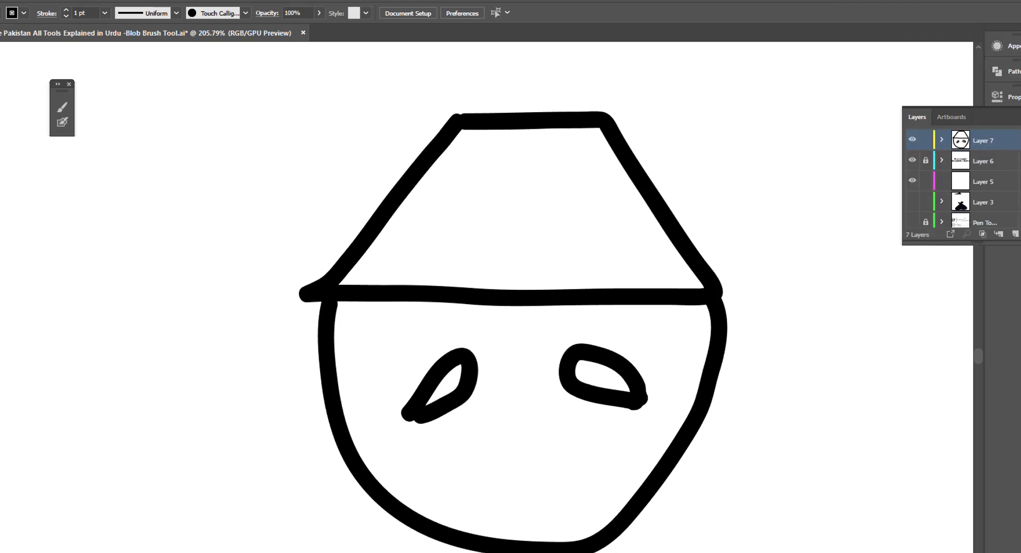
left_click(926, 140)
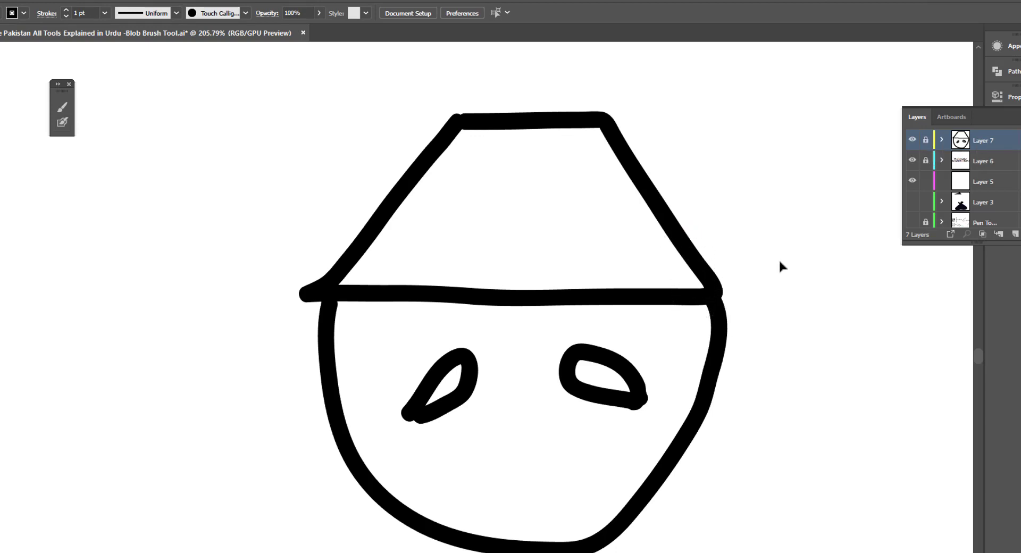
left_click(1015, 235)
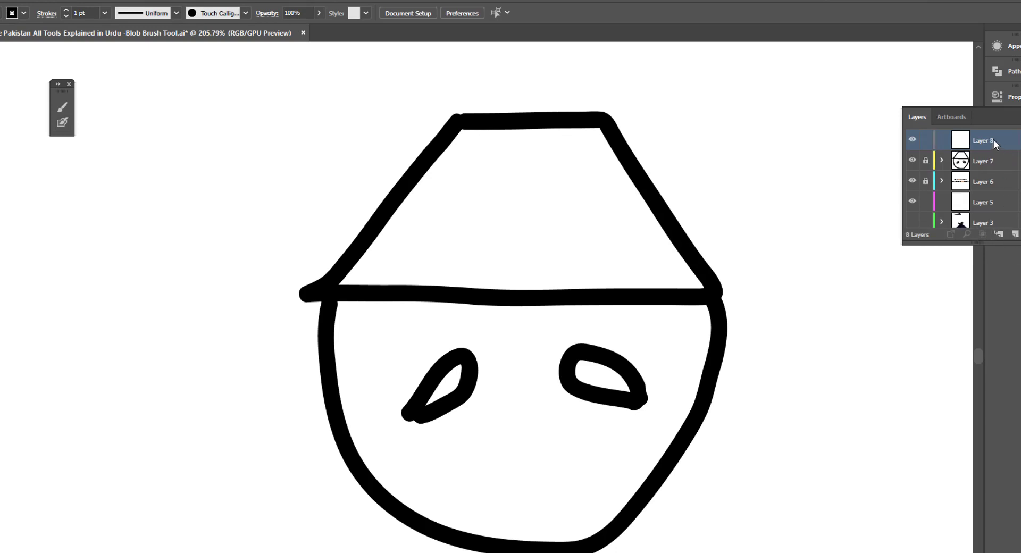
left_click_drag(993, 139, 994, 172)
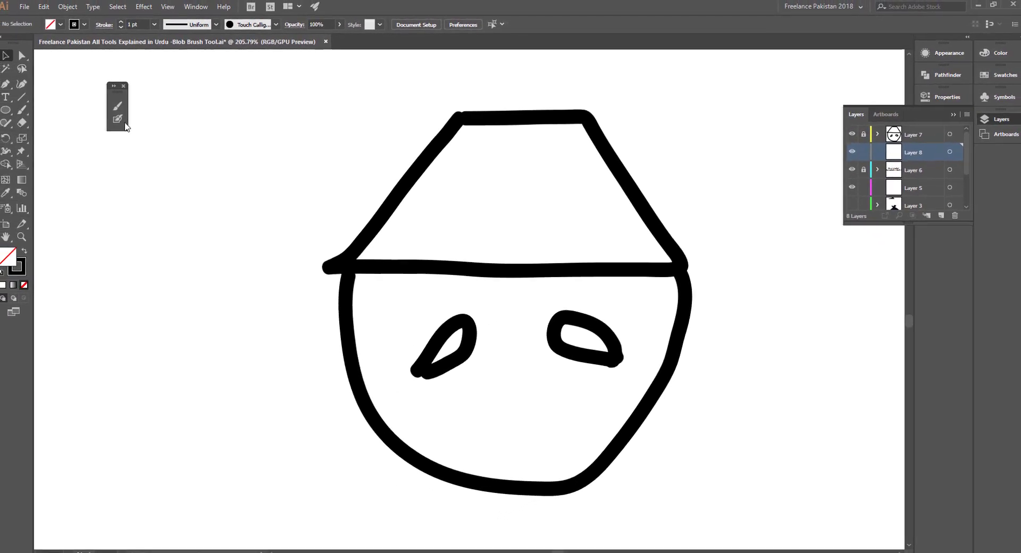
Choose the Blob Brush and set its stroke color to a golden tan, C 12.08, M 23.68, Y 67.71, K 0
left_click(122, 120)
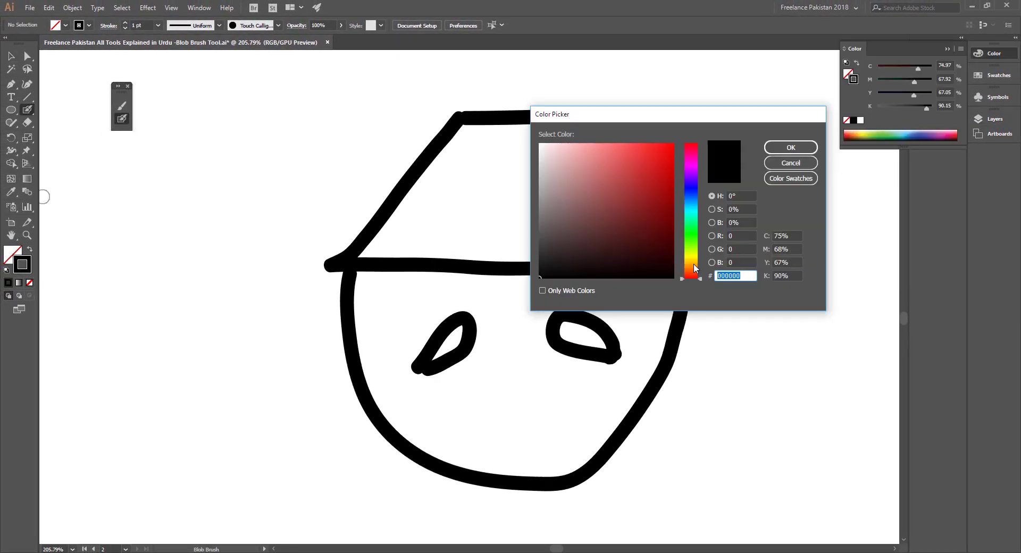
left_click_drag(693, 264, 692, 264)
left_click_drag(640, 153, 652, 158)
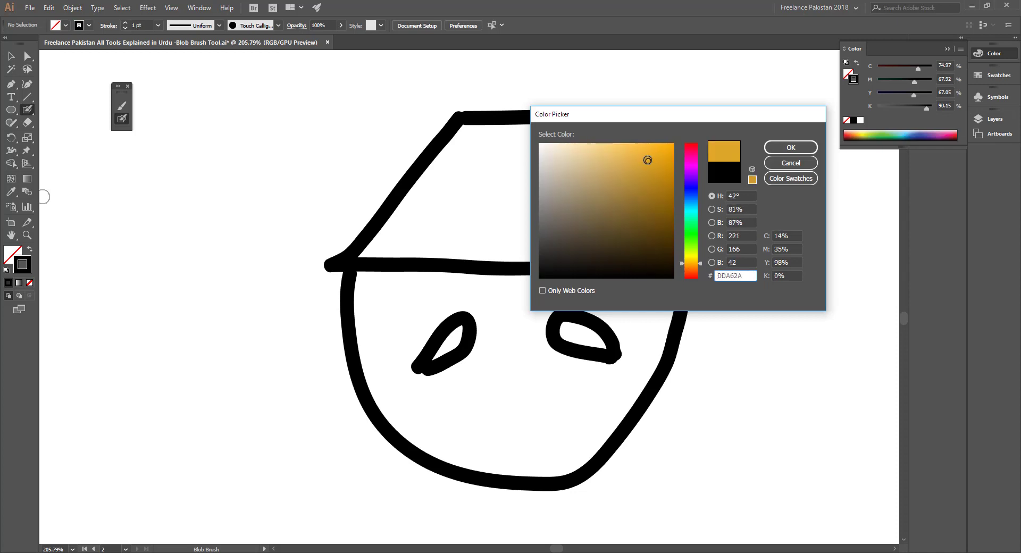
left_click(791, 147)
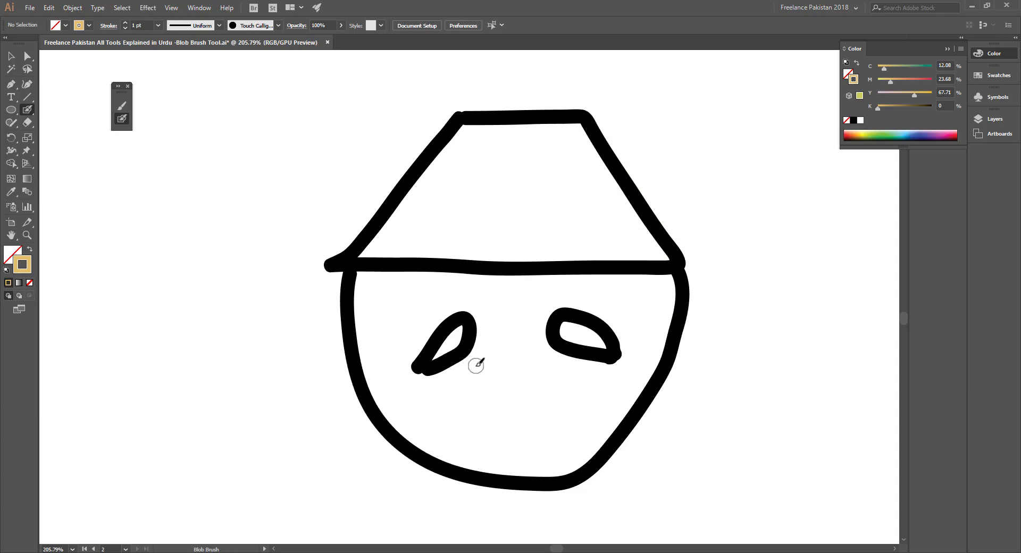
Enlarge the Blob Brush and paint the whole face area below the hat brim in tan up to the outline
key("bracketright")
key("bracketright")
key("bracketright")
key("bracketright")
key("bracketright")
key("bracketright")
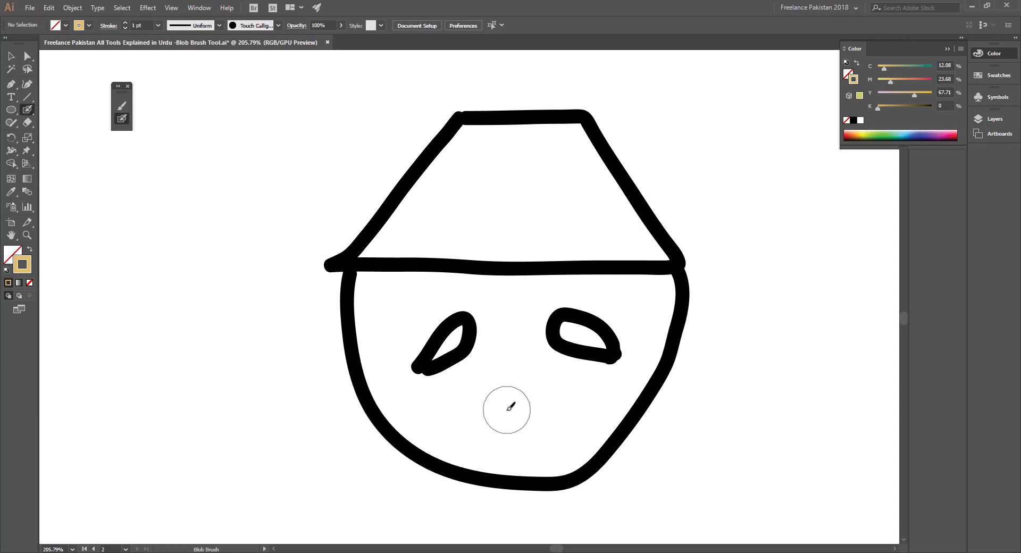
key("bracketright")
key("bracketright")
mouse_move(511, 425)
left_mouse_down()
mouse_move(425, 419)
mouse_move(397, 369)
mouse_move(380, 307)
mouse_move(388, 289)
mouse_move(553, 292)
left_mouse_up()
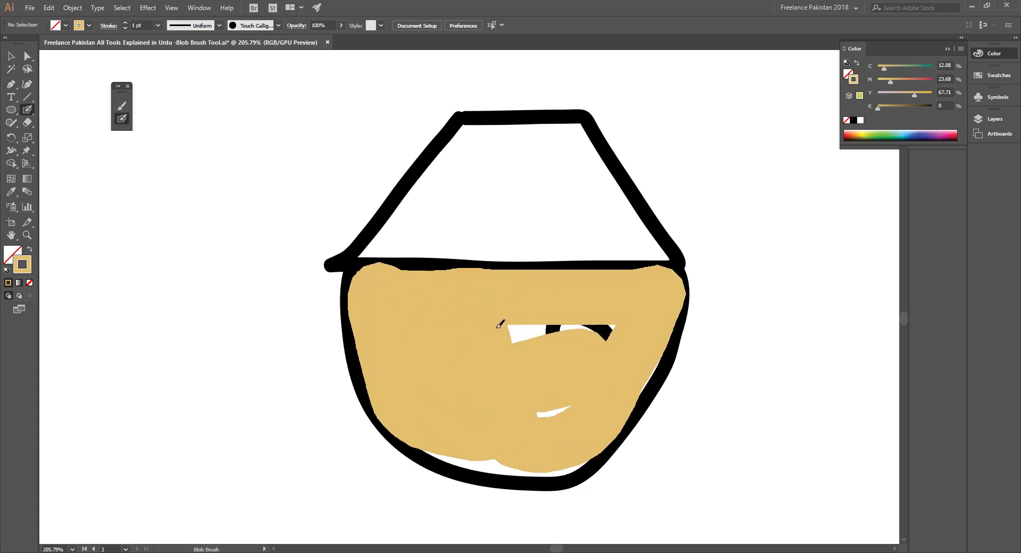
mouse_move(500, 325)
left_mouse_down()
mouse_move(535, 348)
mouse_move(613, 326)
mouse_move(534, 409)
mouse_move(571, 445)
mouse_move(536, 457)
mouse_move(455, 438)
left_mouse_up()
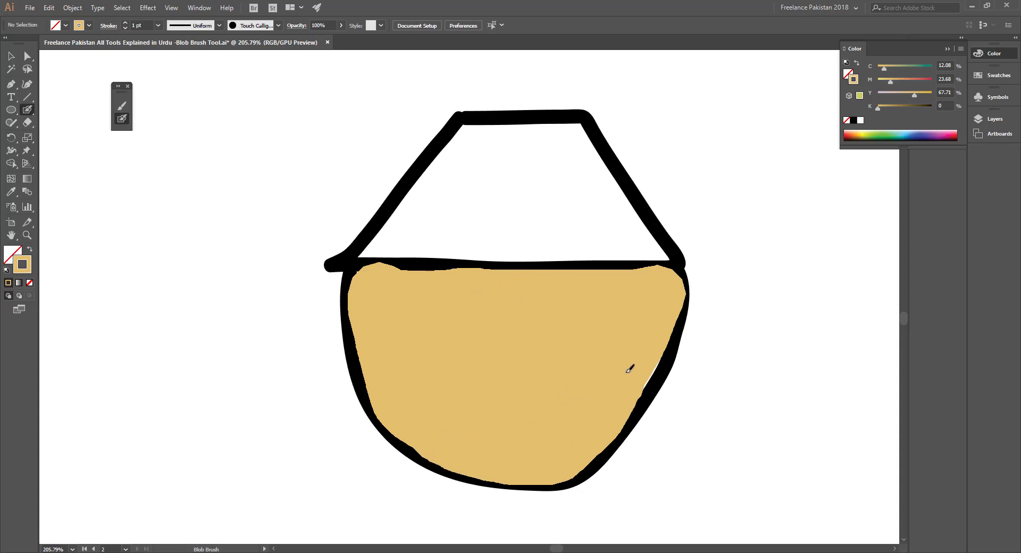
left_click_drag(629, 370, 642, 350)
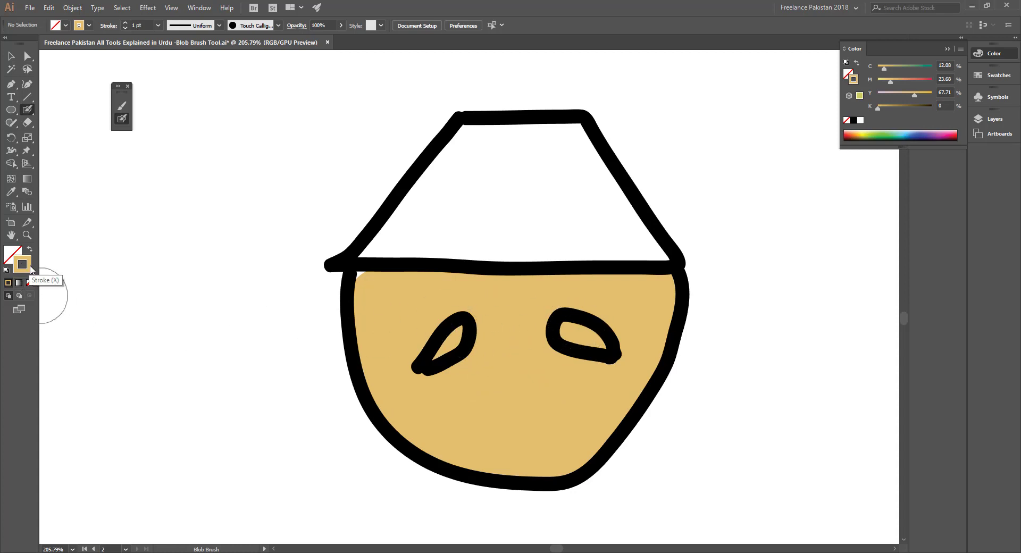
Set the stroke color to white, FFFFFF
double_click(30, 269)
left_click_drag(608, 160, 520, 133)
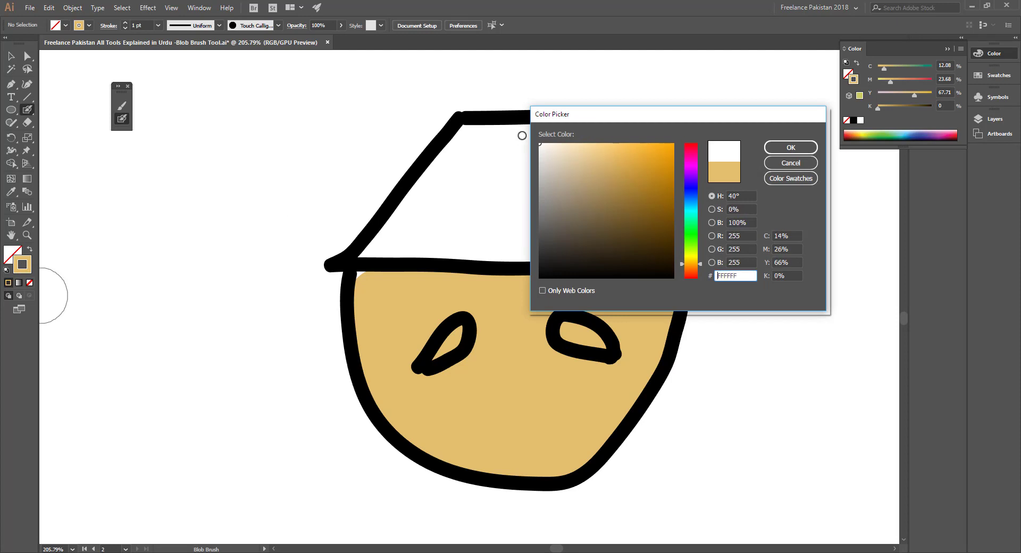
left_click(792, 147)
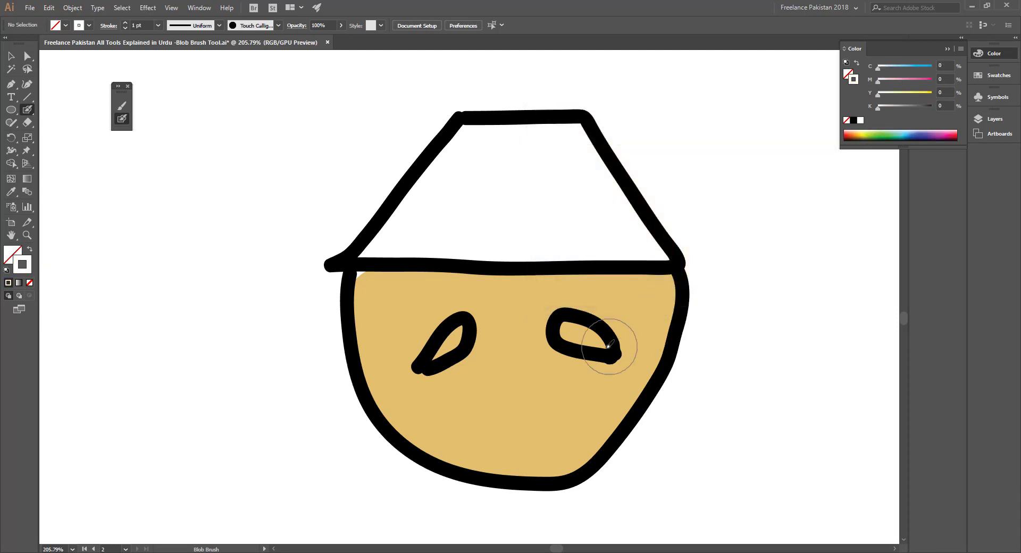
Paint the insides of both eyes white, using a smaller brush for the narrower eye
mouse_move(576, 347)
left_mouse_down()
mouse_move(572, 328)
mouse_move(599, 339)
left_mouse_up()
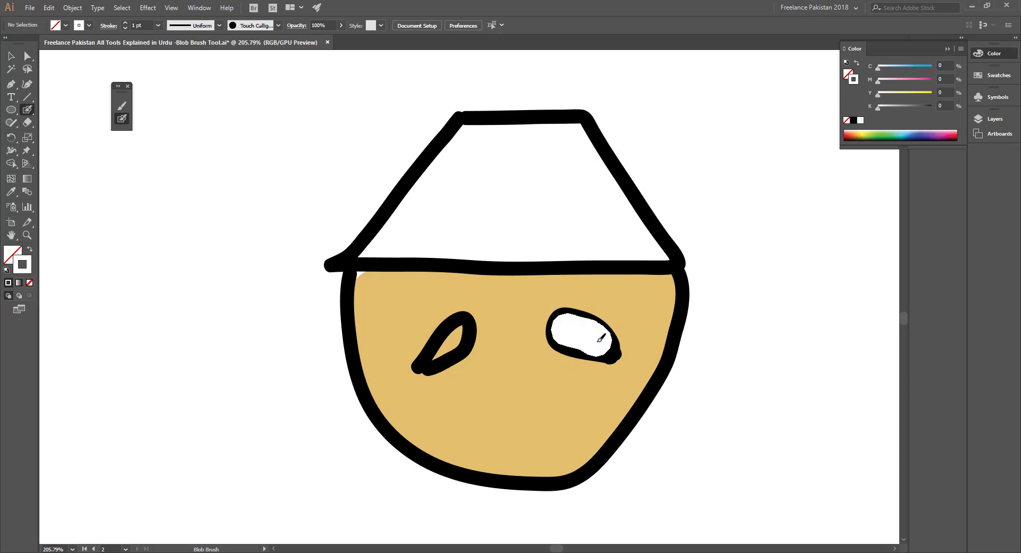
key("ctrl+z")
key("ctrl+z")
key("ctrl+z")
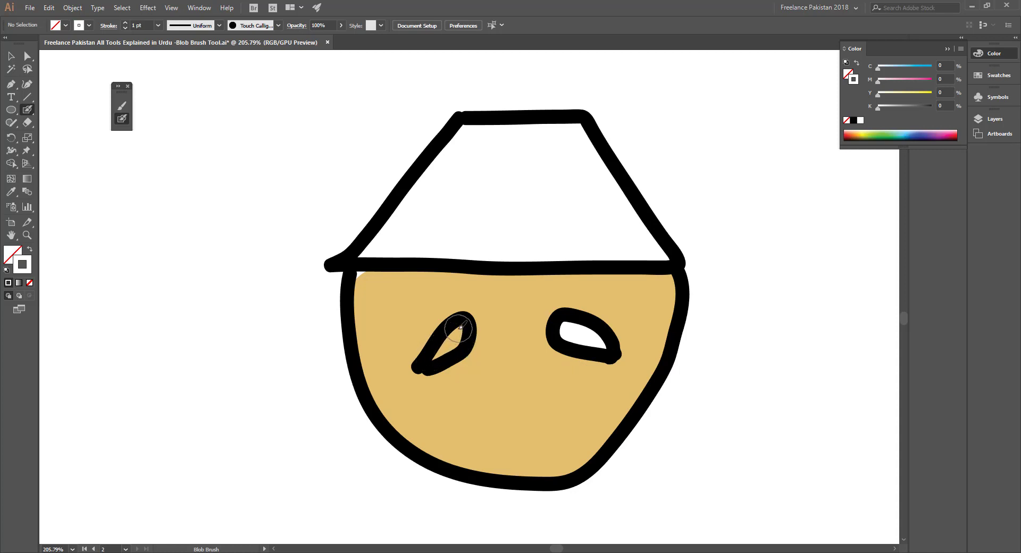
left_click_drag(461, 326, 441, 354)
key("ctrl+z")
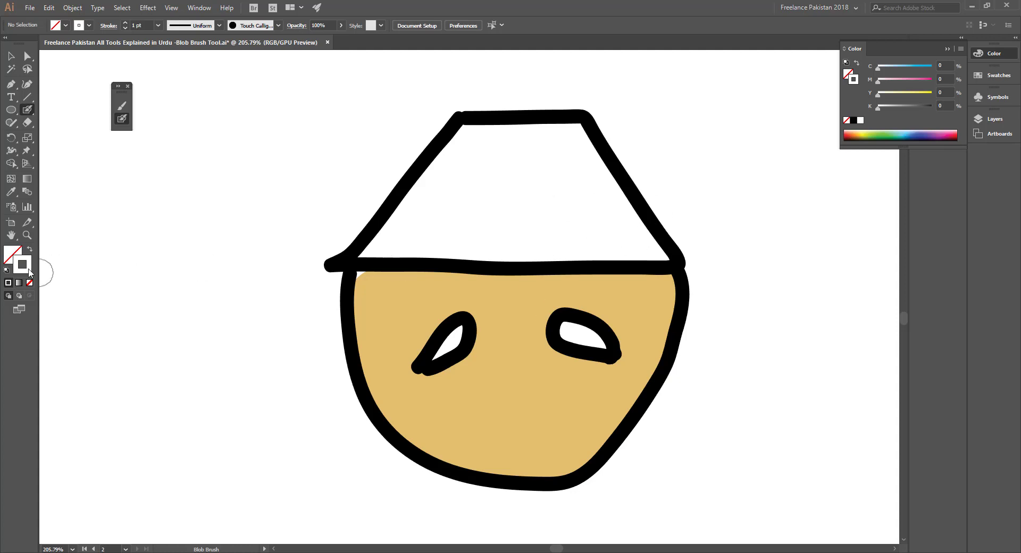
Set the stroke color to a teal blue, C 89, M 50.1, Y 31.91, K 7.96
double_click(28, 269)
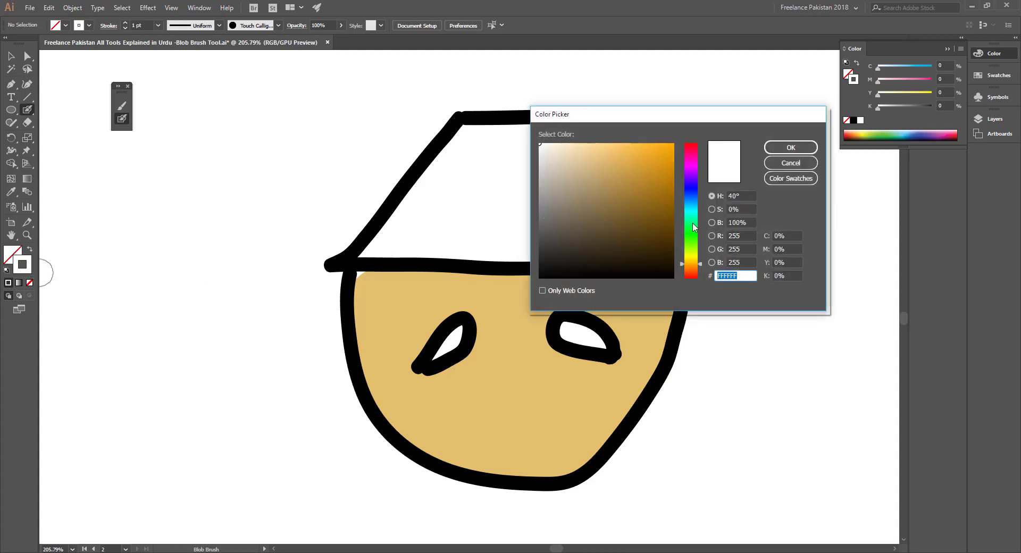
left_click_drag(694, 228, 694, 209)
left_click(661, 219)
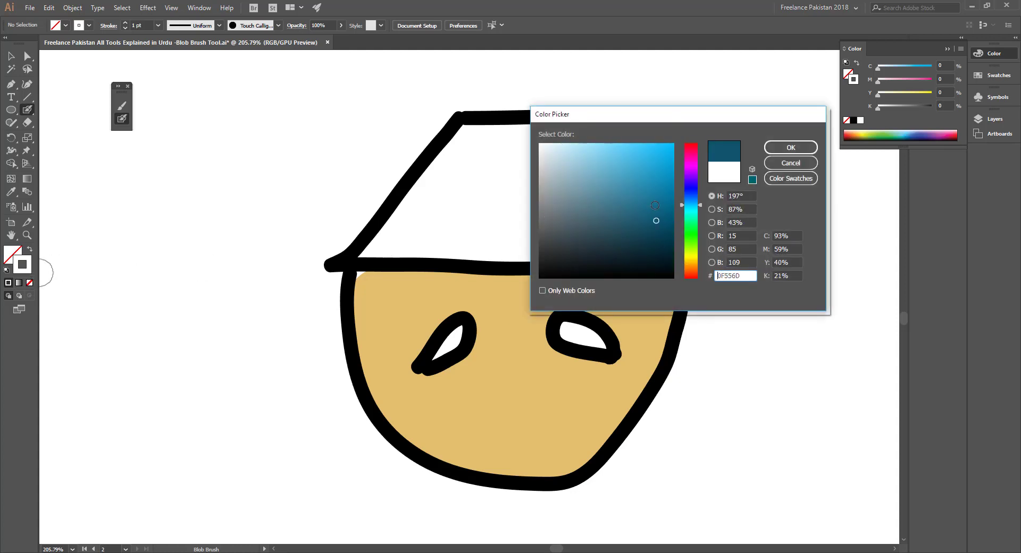
left_click(792, 147)
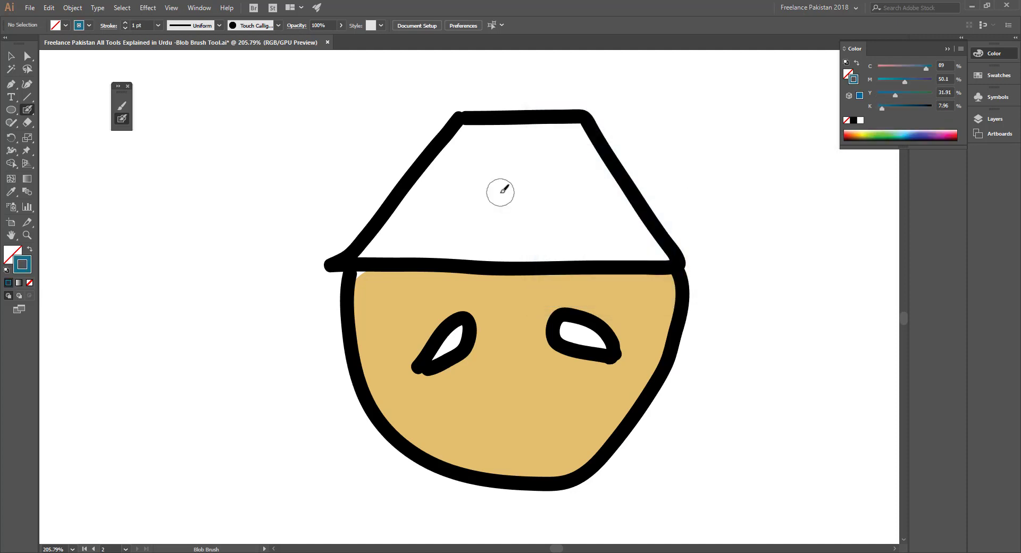
Enlarge the Blob Brush and paint the whole inside of the hat teal blue up to its outline
key("bracketright")
key("bracketright")
key("bracketright")
key("bracketright")
key("bracketright")
key("bracketright")
key("bracketright")
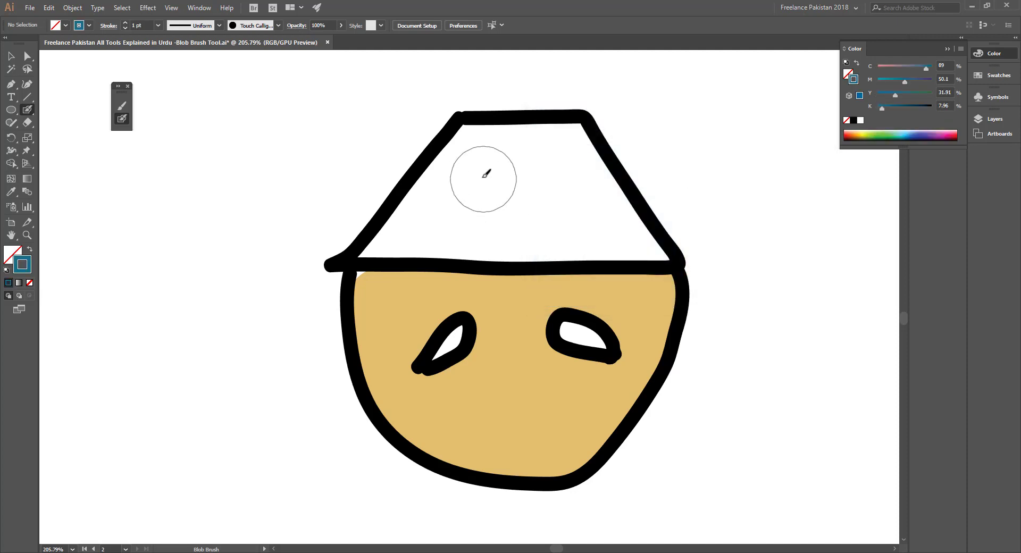
mouse_move(480, 145)
left_mouse_down()
mouse_move(632, 235)
mouse_move(646, 260)
mouse_move(443, 246)
mouse_move(388, 264)
mouse_move(466, 171)
mouse_move(510, 214)
mouse_move(553, 187)
left_mouse_up()
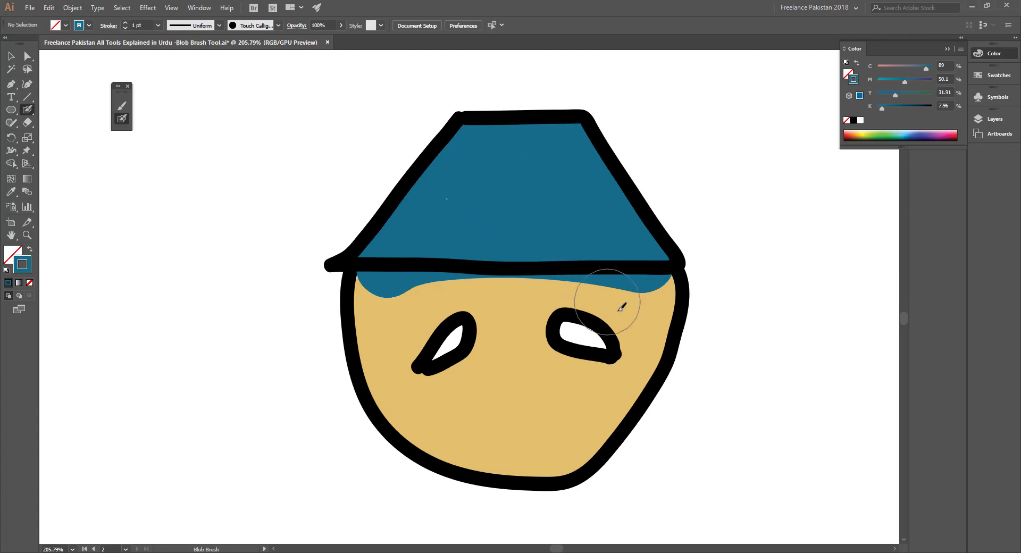
Select the tan face shape and lower its opacity to 75%
key("v")
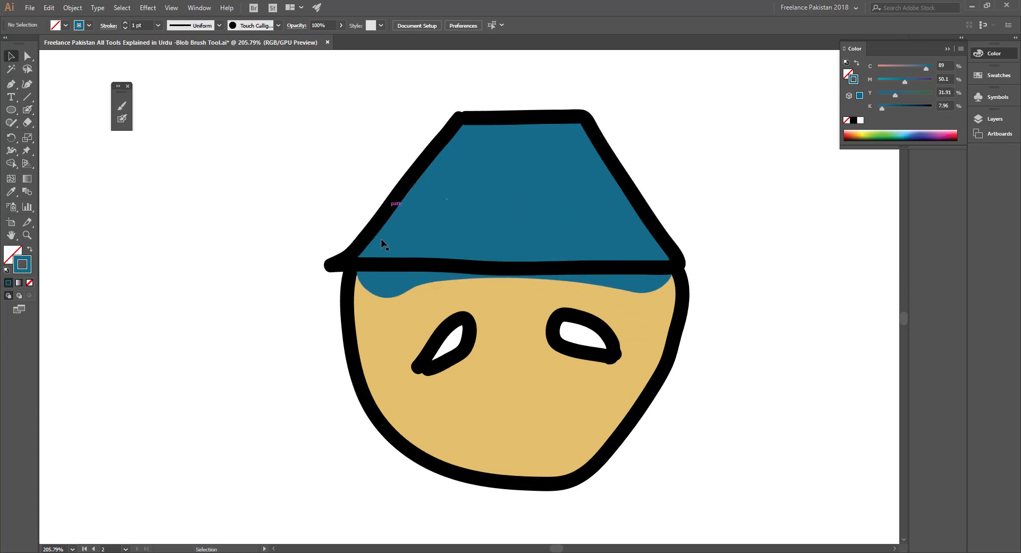
left_click_drag(325, 170, 604, 472)
left_click(803, 346)
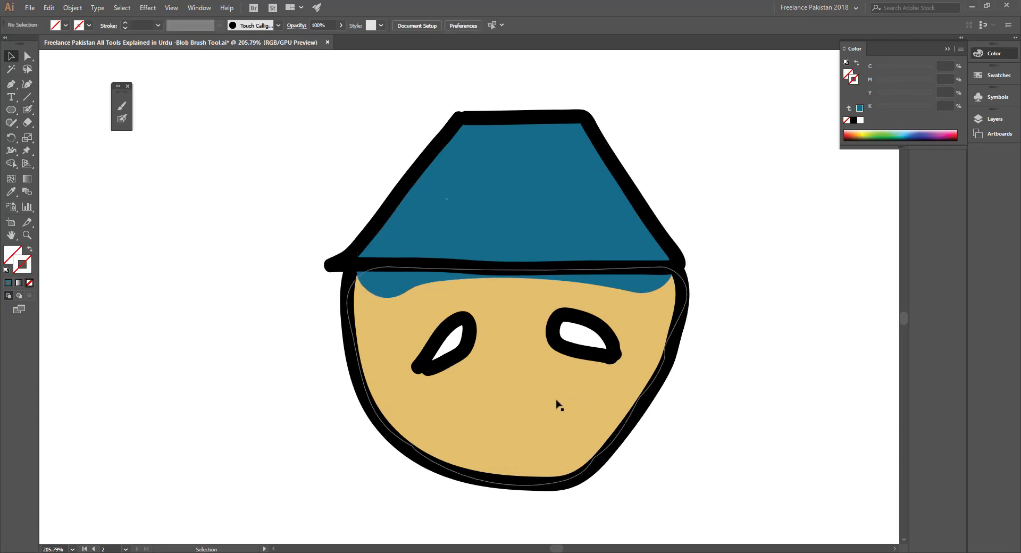
left_click(555, 406)
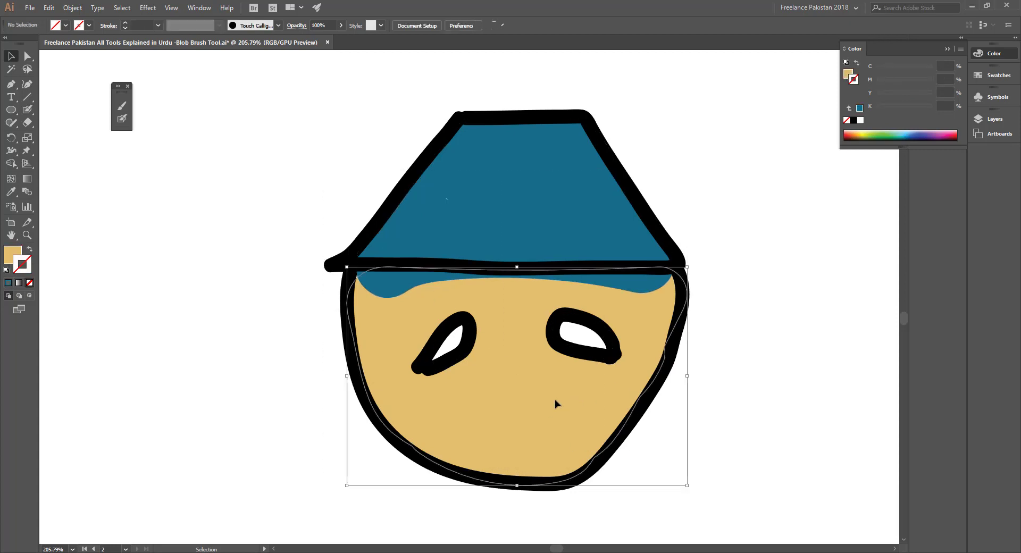
left_click(296, 25)
left_click(292, 42)
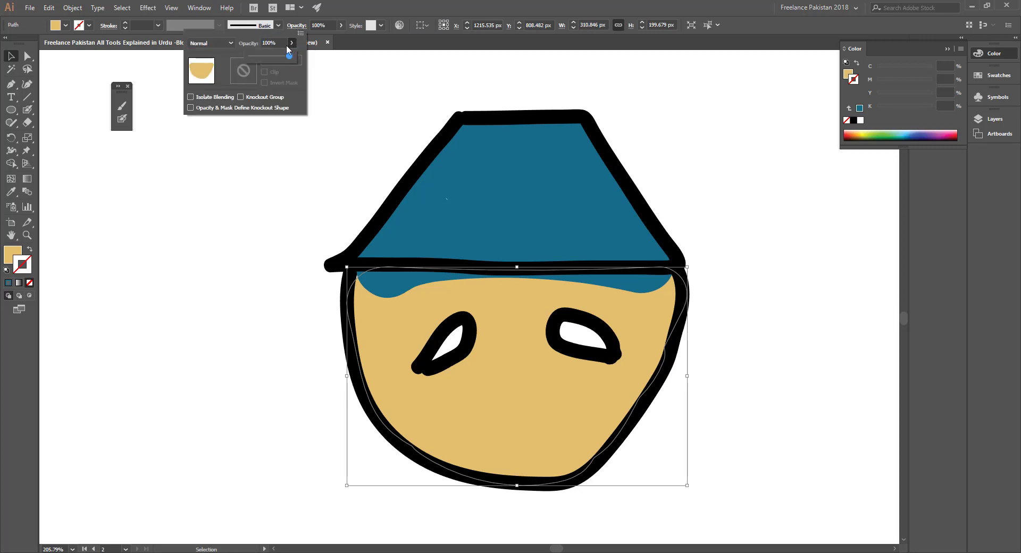
left_click(270, 55)
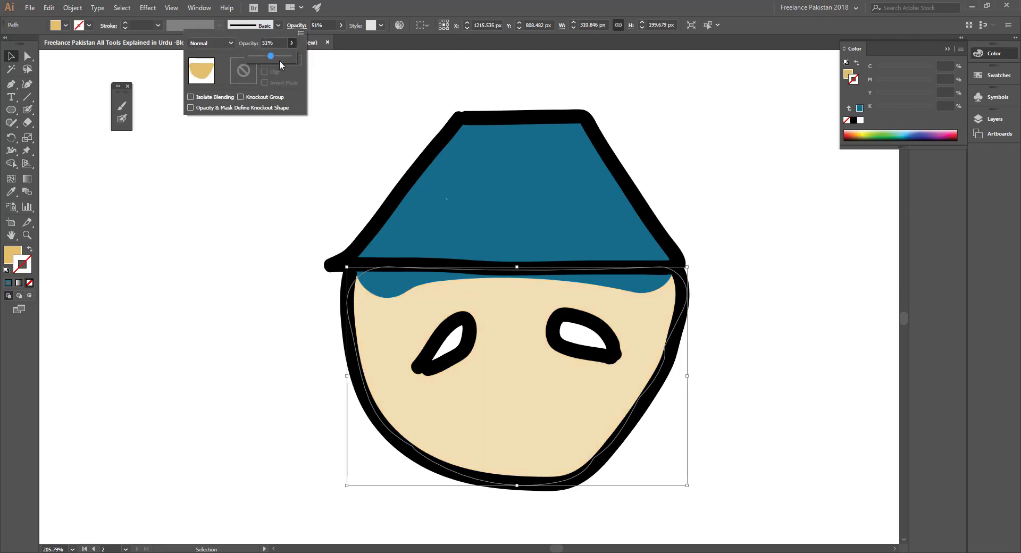
left_click(280, 56)
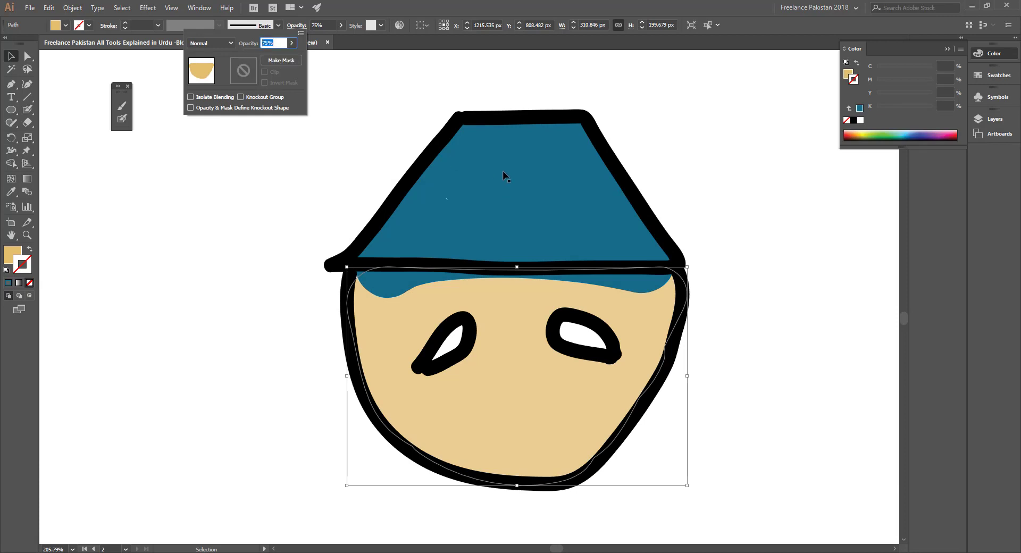
Select the teal hat shape and reduce its opacity to a pale, see-through tint
left_click(503, 170)
left_click(502, 171)
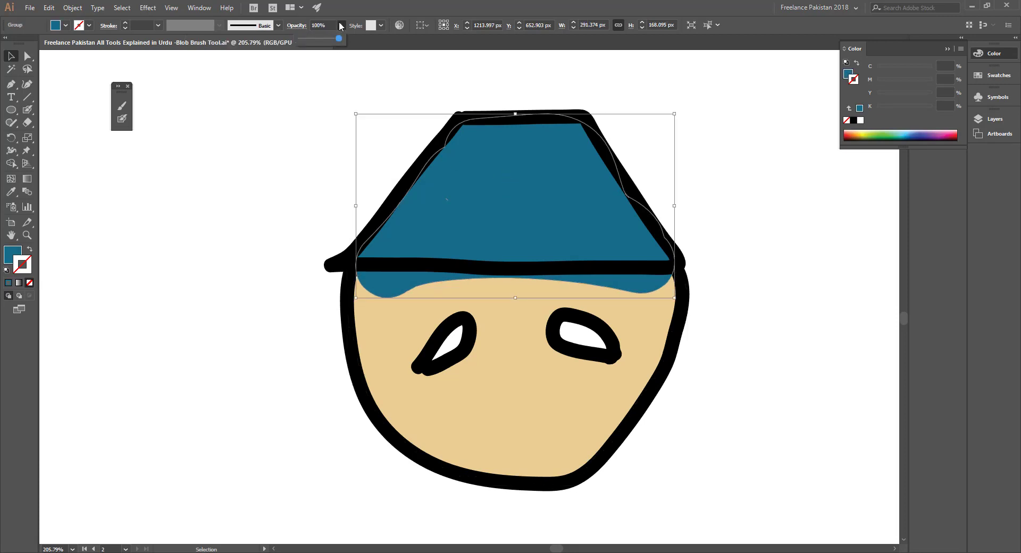
left_click(314, 37)
left_click(709, 191)
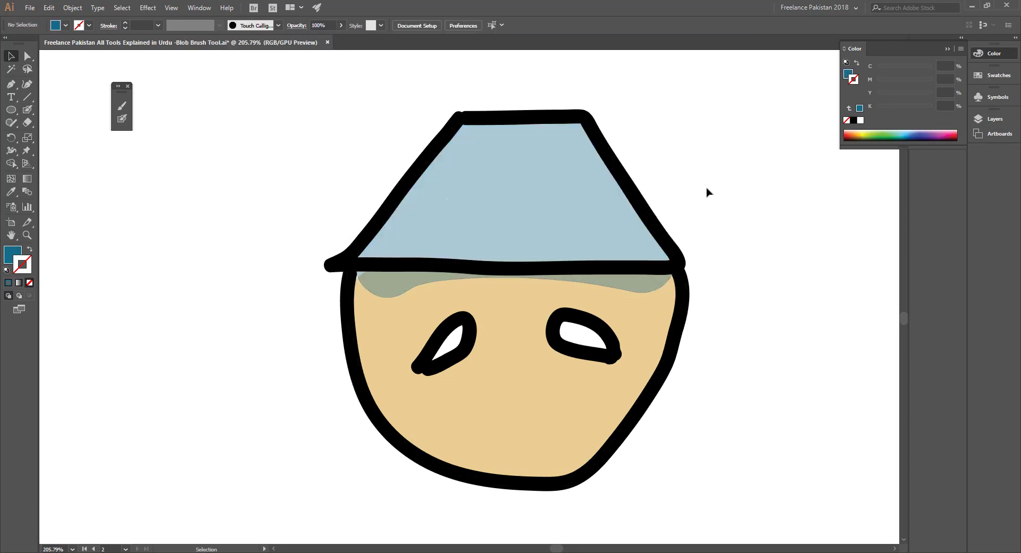
Delete all the painted color shapes and remove Layer 7, which holds the black outlines
mouse_move(324, 107)
left_mouse_down()
mouse_move(593, 423)
mouse_move(689, 487)
left_mouse_up()
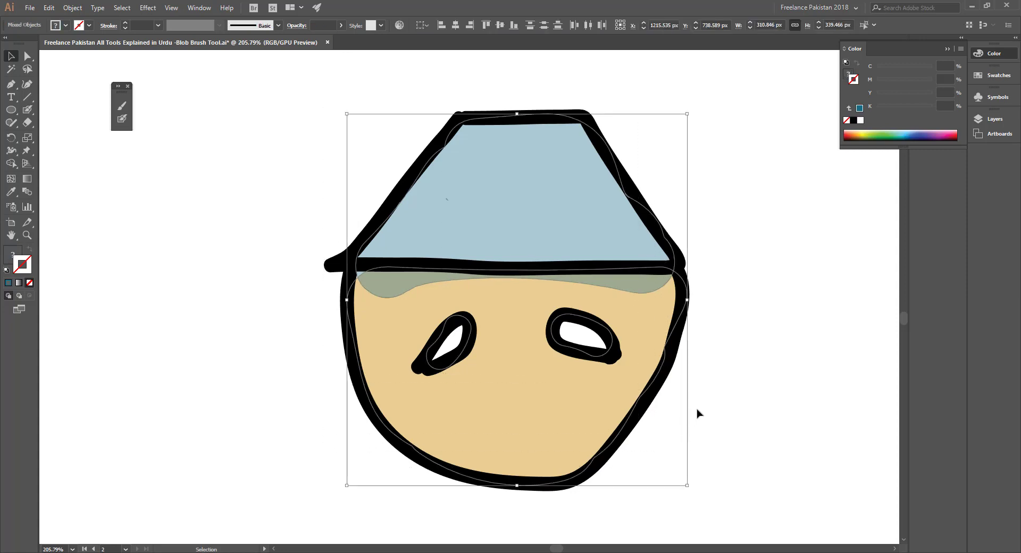
key("Delete")
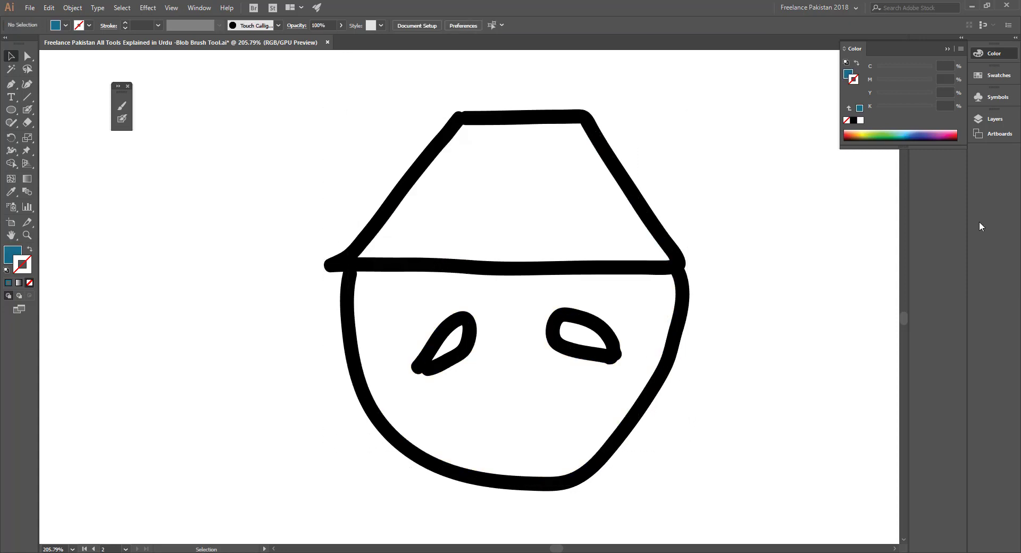
left_click(991, 121)
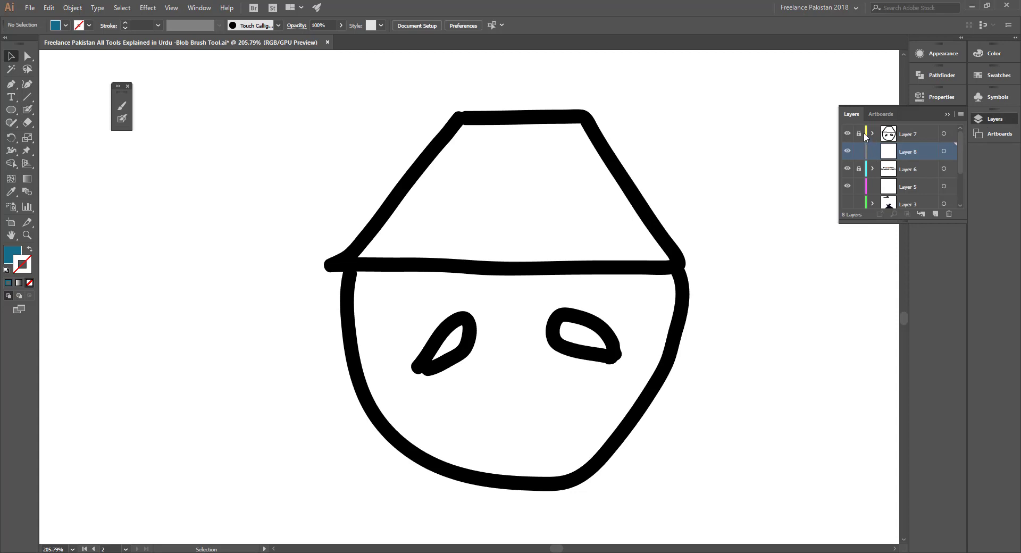
left_click(913, 137)
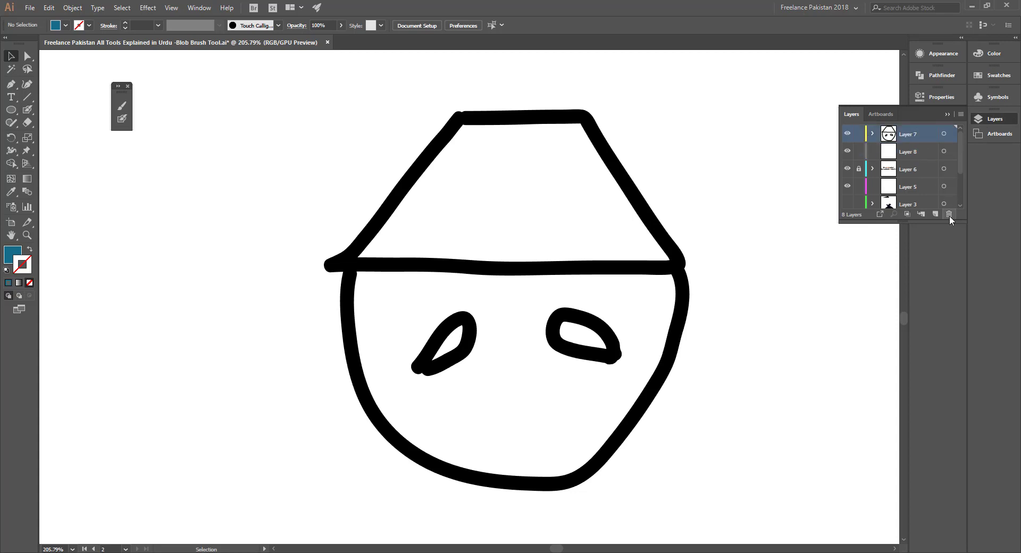
left_click(949, 214)
left_click(546, 297)
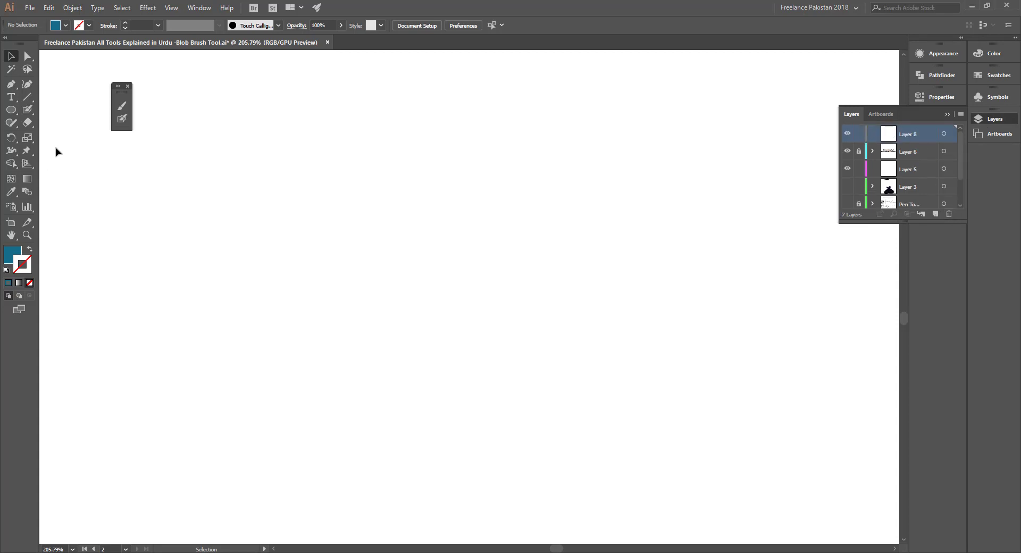
Set the Blob Brush stroke color to golden orange, CE8B05, and paint a short wavy line on Layer 8
left_click(121, 122)
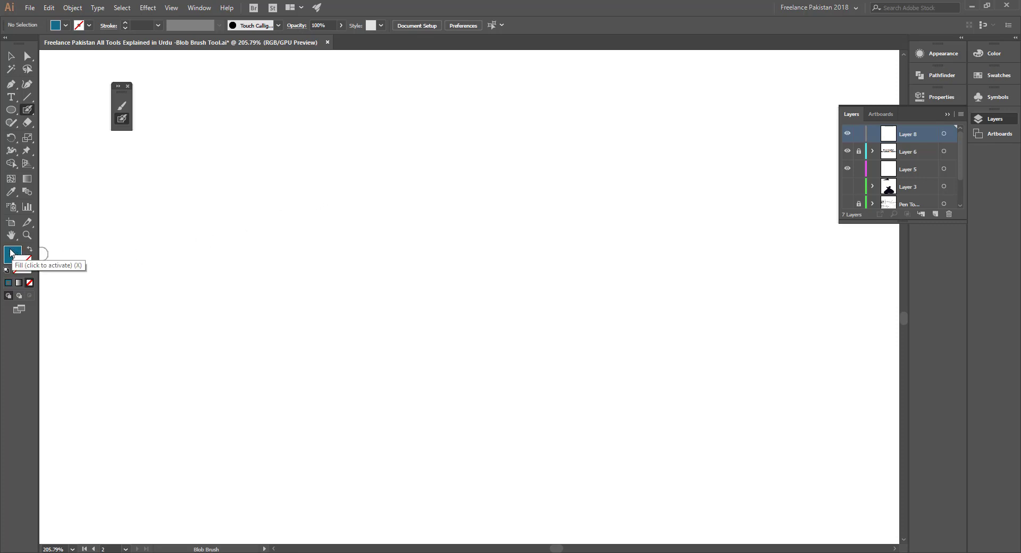
left_click(30, 264)
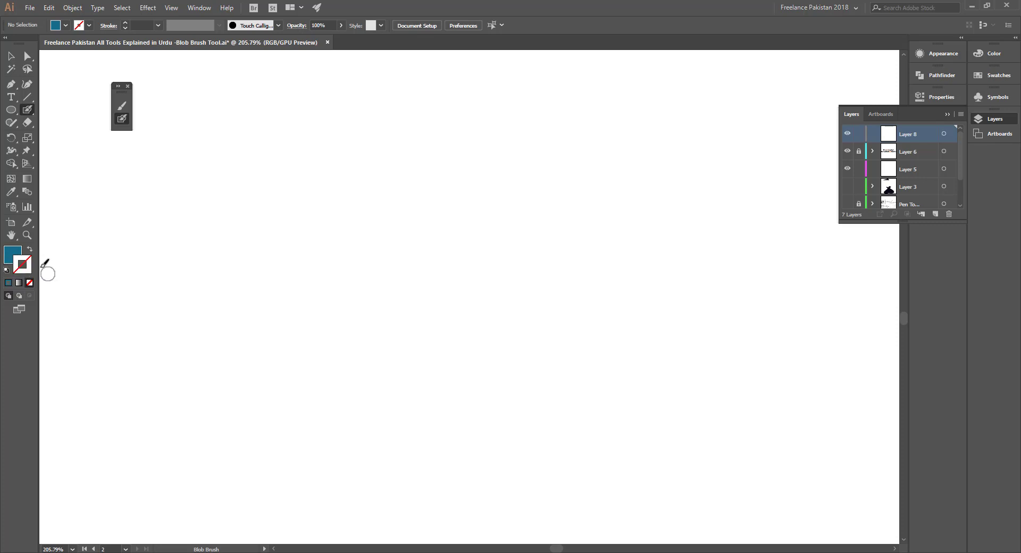
double_click(30, 262)
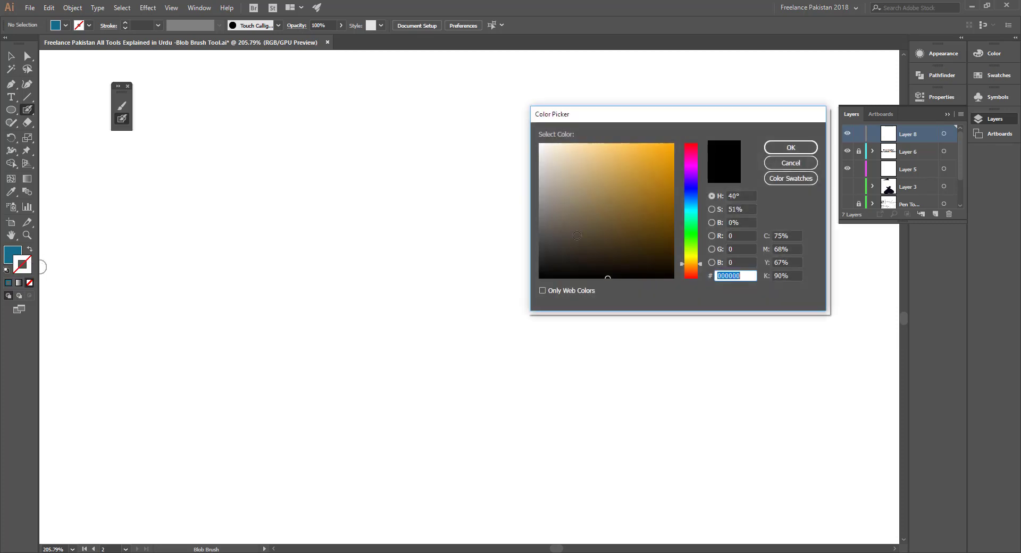
mouse_move(673, 236)
left_mouse_down()
mouse_move(657, 211)
mouse_move(671, 168)
left_mouse_up()
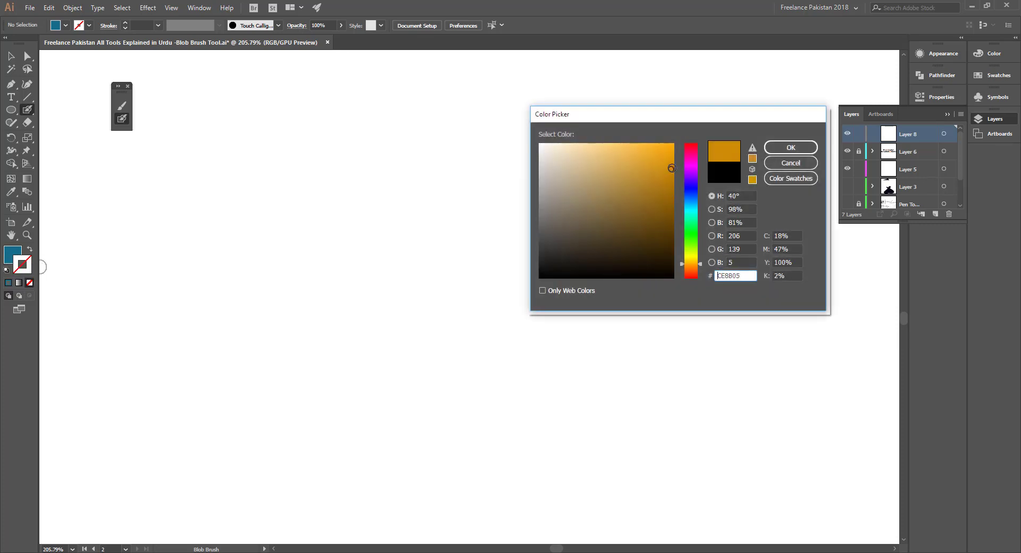
left_click(791, 148)
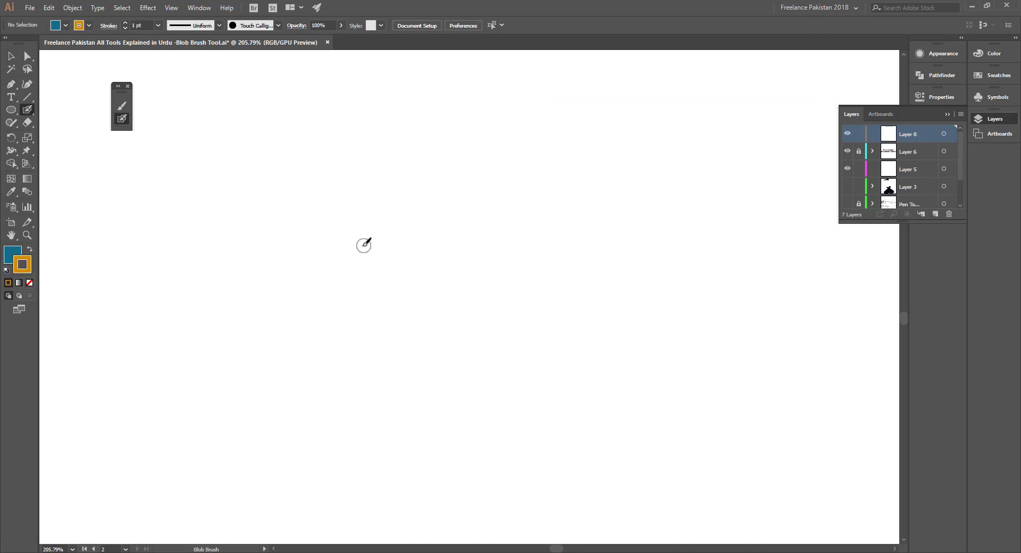
mouse_move(357, 253)
left_mouse_down()
mouse_move(369, 230)
mouse_move(391, 221)
mouse_move(430, 231)
mouse_move(482, 205)
mouse_move(495, 210)
mouse_move(506, 240)
left_mouse_up()
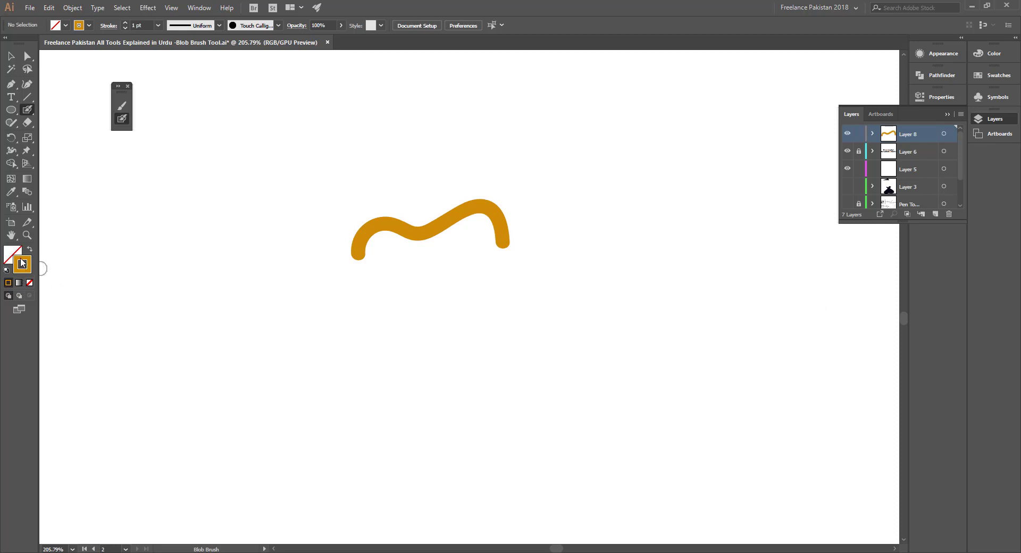
Set the stroke to None and the fill color to turquoise, C 76.5, M 15.39, Y 25.79, K 0
left_click(15, 262)
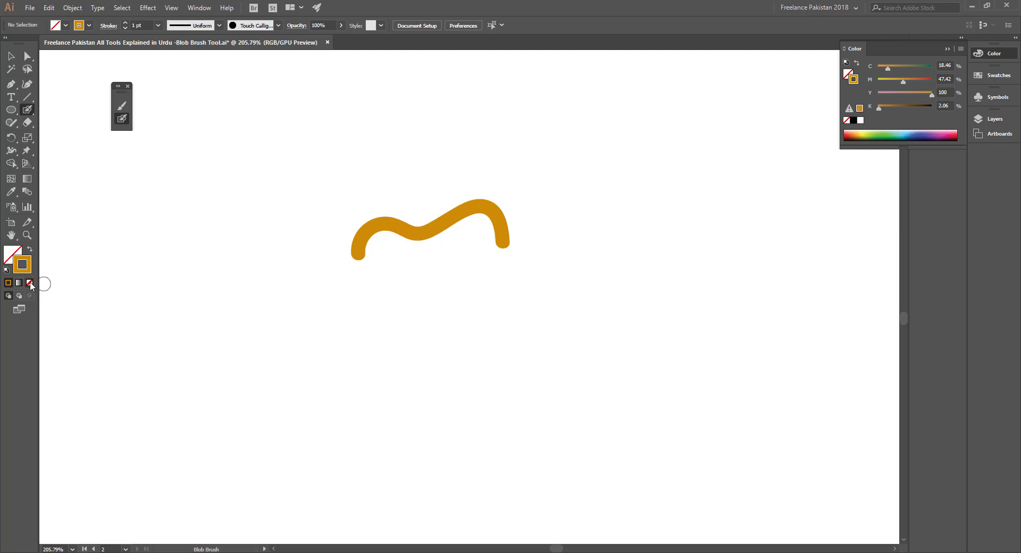
left_click(30, 283)
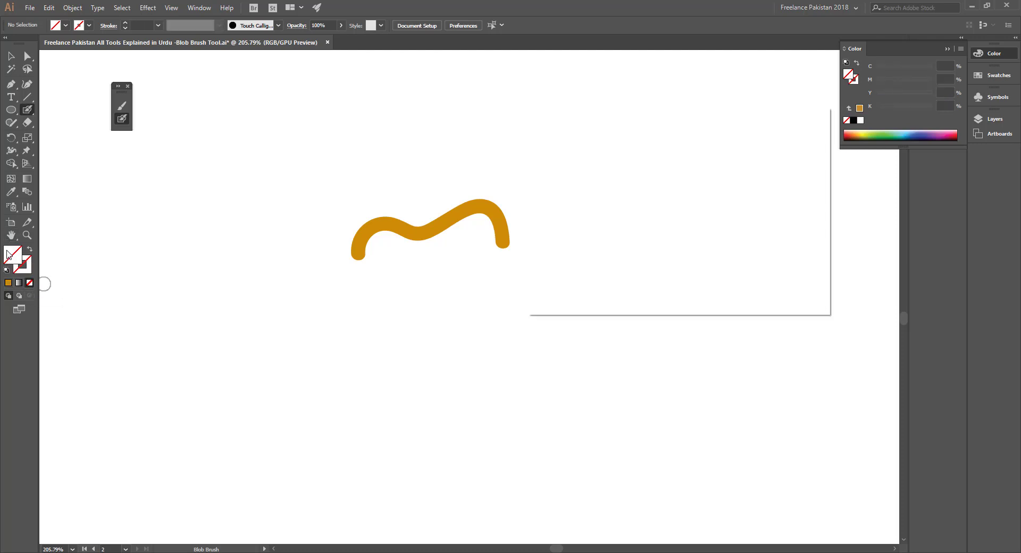
double_click(8, 255)
left_click(693, 209)
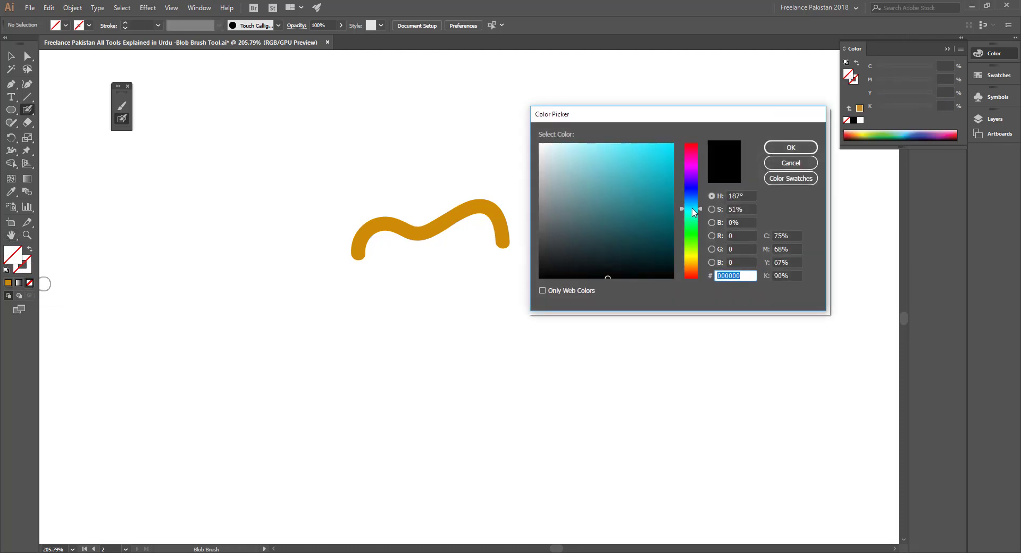
left_click_drag(648, 198, 659, 182)
left_click(790, 148)
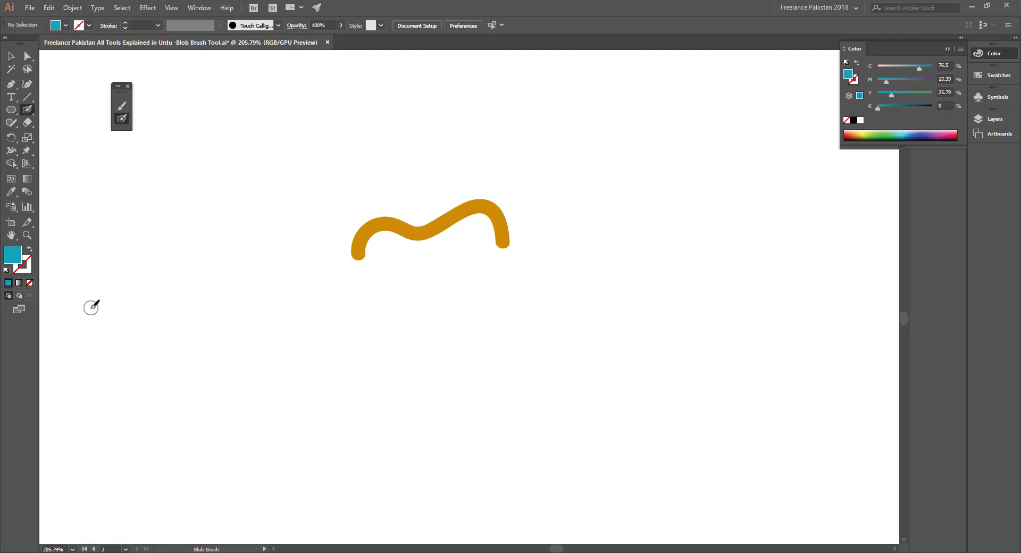
Paint an open, curving loop beside the orange line with the Blob Brush in turquoise
mouse_move(91, 307)
left_mouse_down()
mouse_move(145, 280)
mouse_move(174, 250)
mouse_move(220, 237)
mouse_move(237, 248)
mouse_move(242, 356)
mouse_move(201, 369)
mouse_move(141, 342)
left_mouse_up()
key("shift+x")
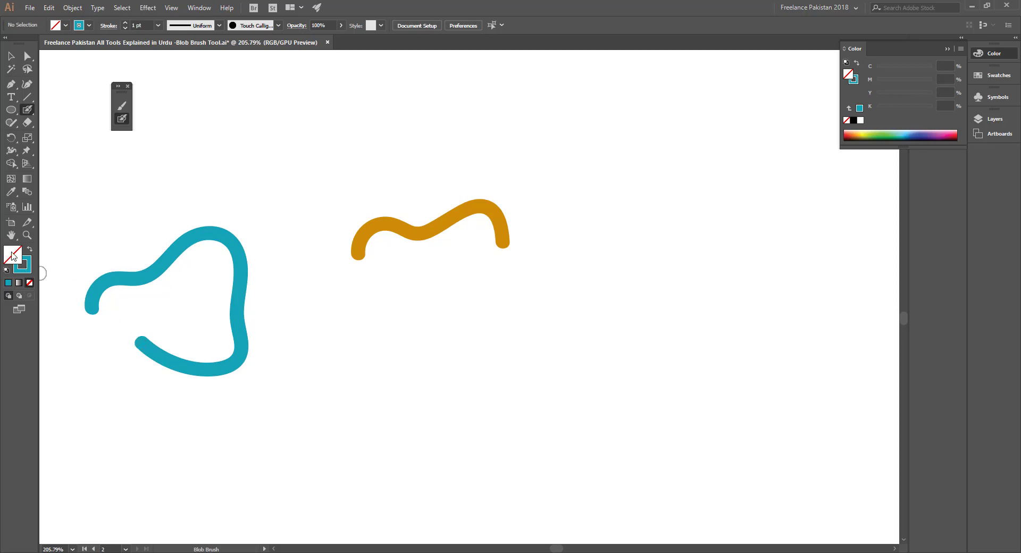
left_click(31, 267)
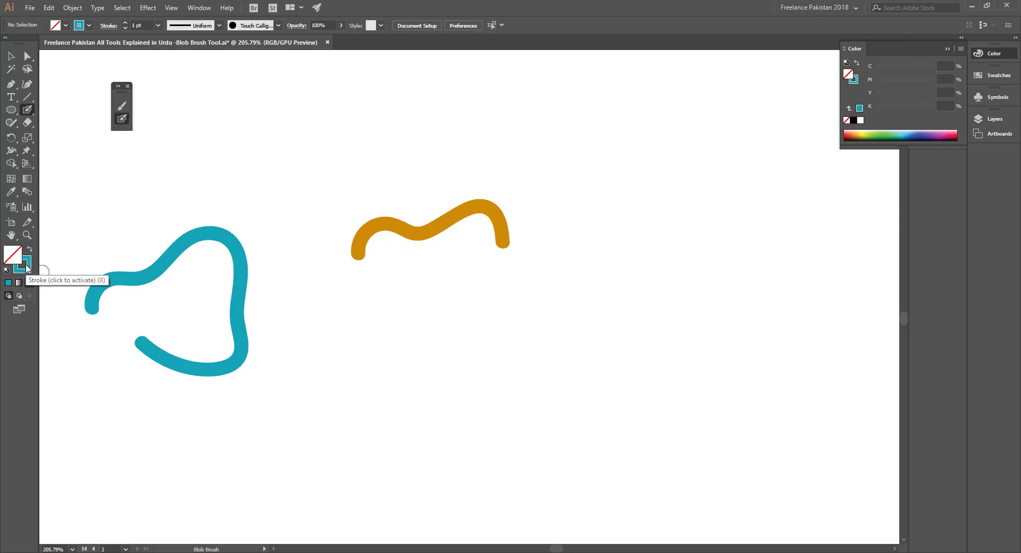
Set the Blob Brush stroke color to dark green, 1C6B0E
key("v")
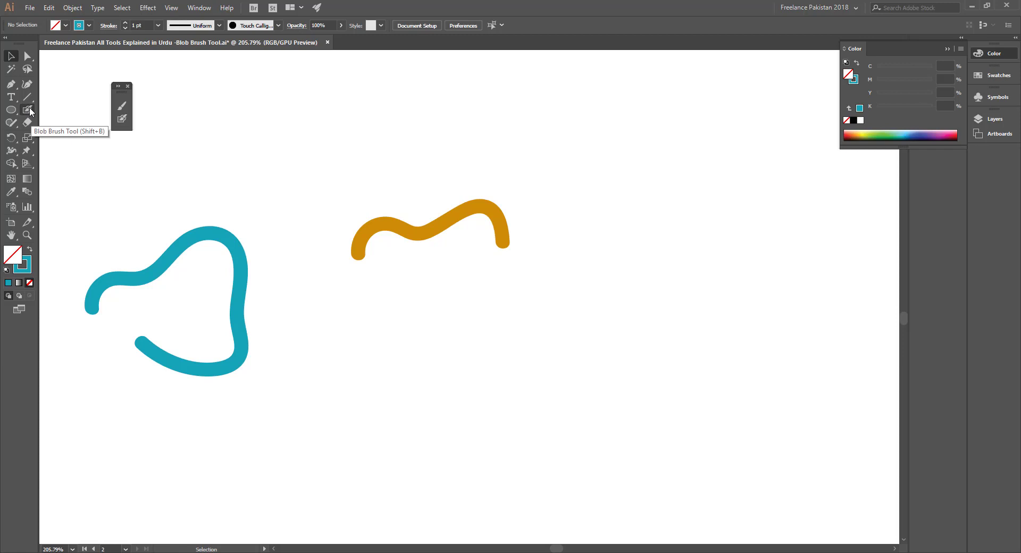
left_click(30, 109)
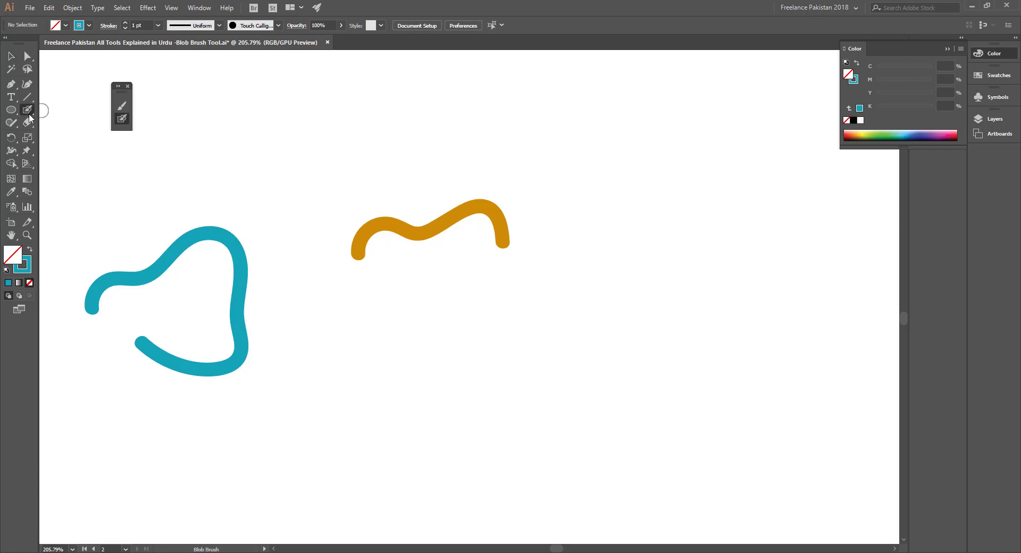
double_click(29, 268)
left_click(657, 222)
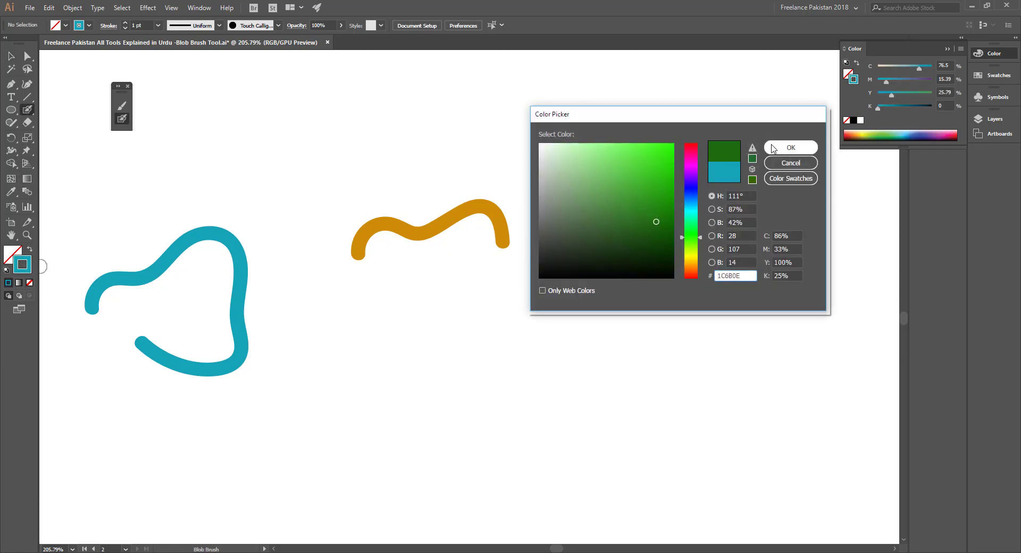
left_click(791, 147)
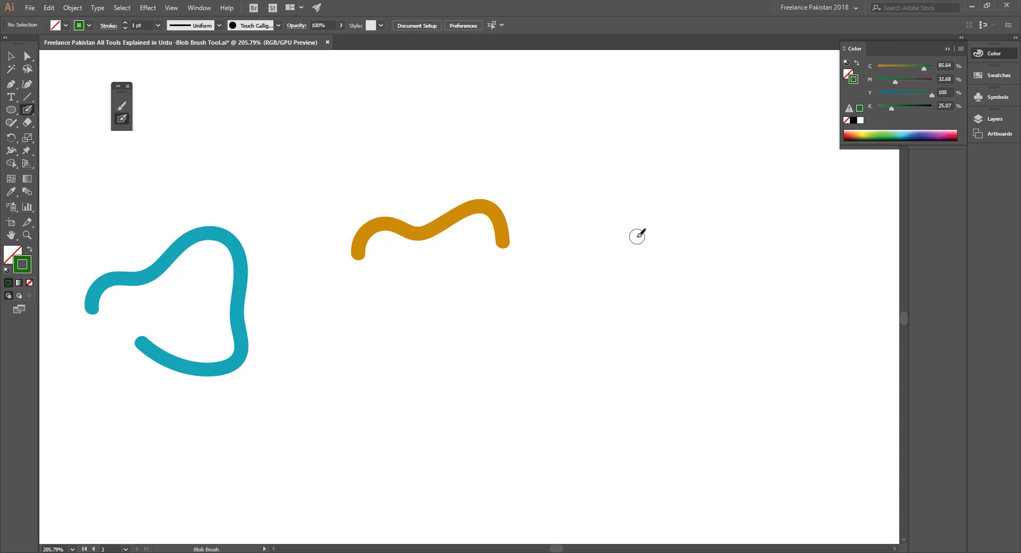
Enlarge the Blob Brush and dab overlapping dark green circles beside the orange line to build a merged, cloud-shaped tree canopy
key("bracketright")
key("bracketright")
key("bracketright")
key("bracketright")
key("bracketright")
key("bracketright")
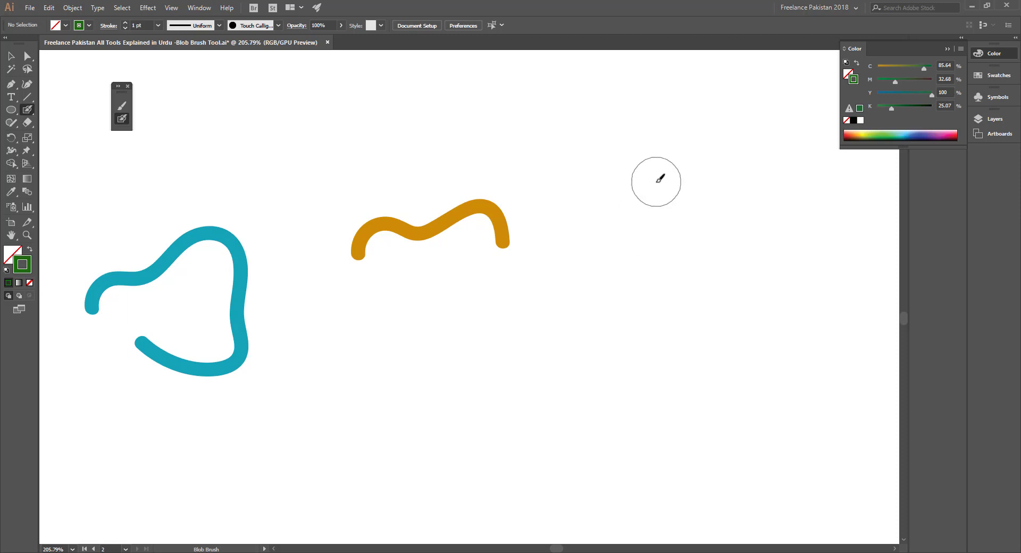
left_click(656, 181)
left_click(676, 187)
left_click(684, 211)
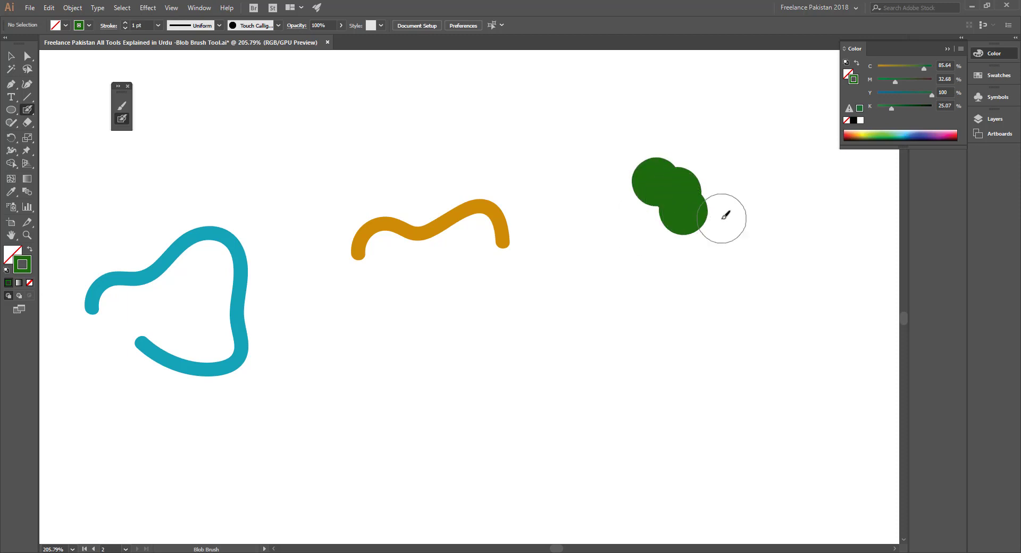
left_click(708, 219)
left_click(666, 224)
left_click(649, 224)
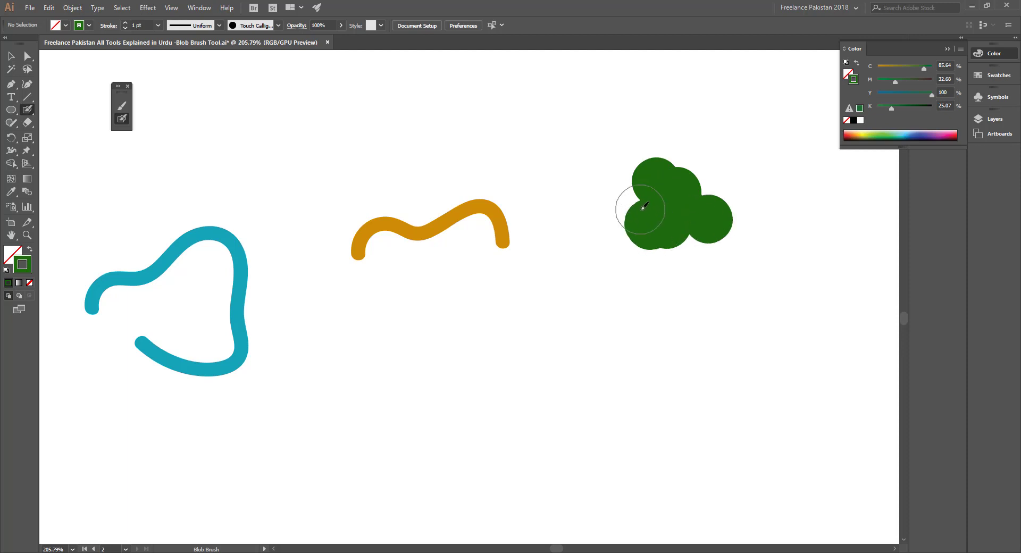
left_click(638, 205)
left_click(626, 191)
left_click(616, 217)
left_click(599, 244)
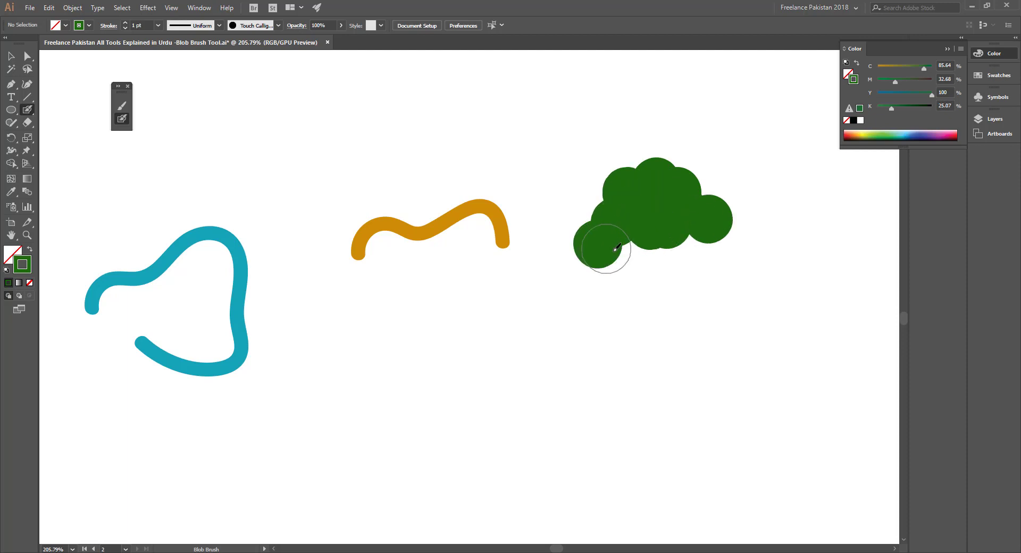
left_click(611, 251)
left_click(635, 259)
left_click(671, 264)
left_click(704, 244)
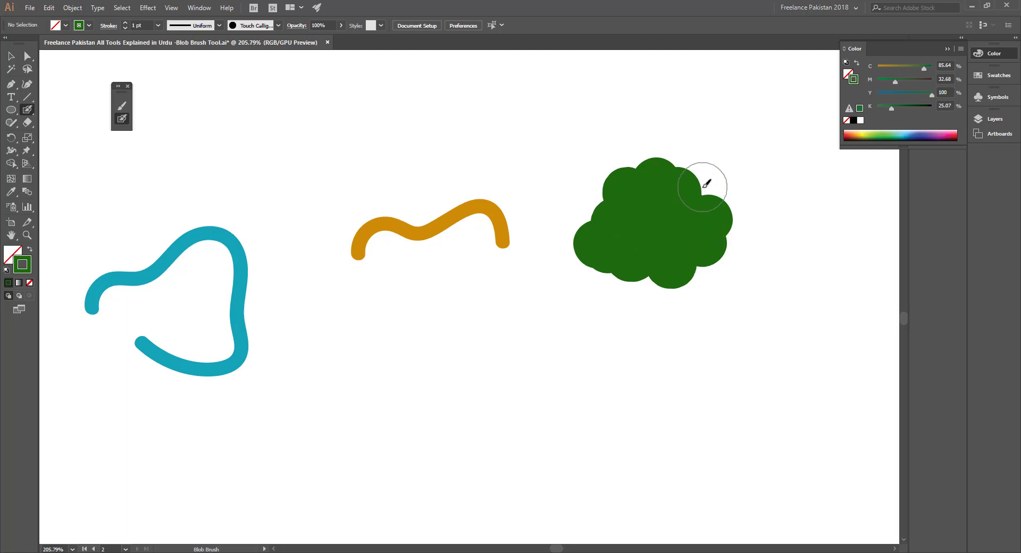
left_click(703, 187)
left_click(600, 212)
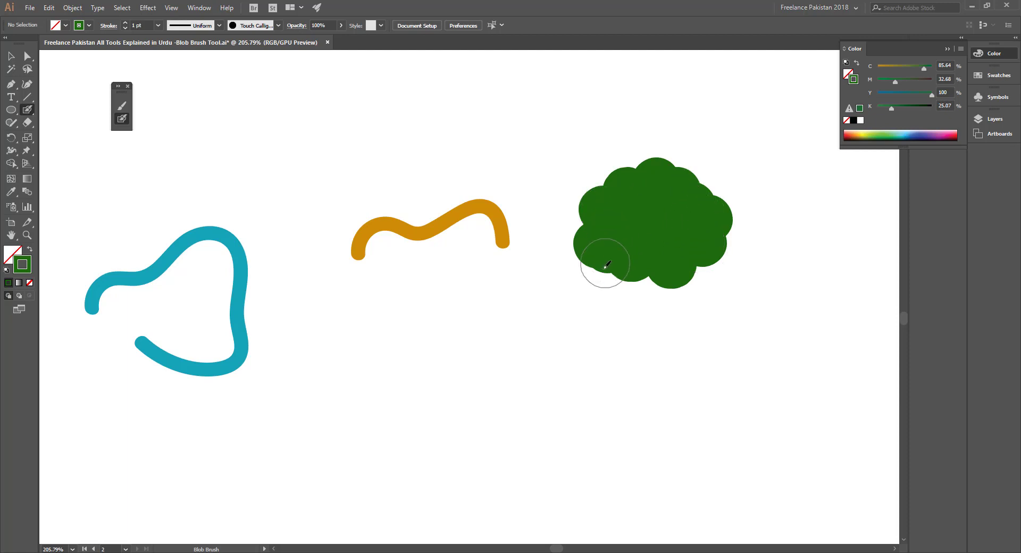
left_click(600, 273)
left_click(621, 285)
left_click(577, 273)
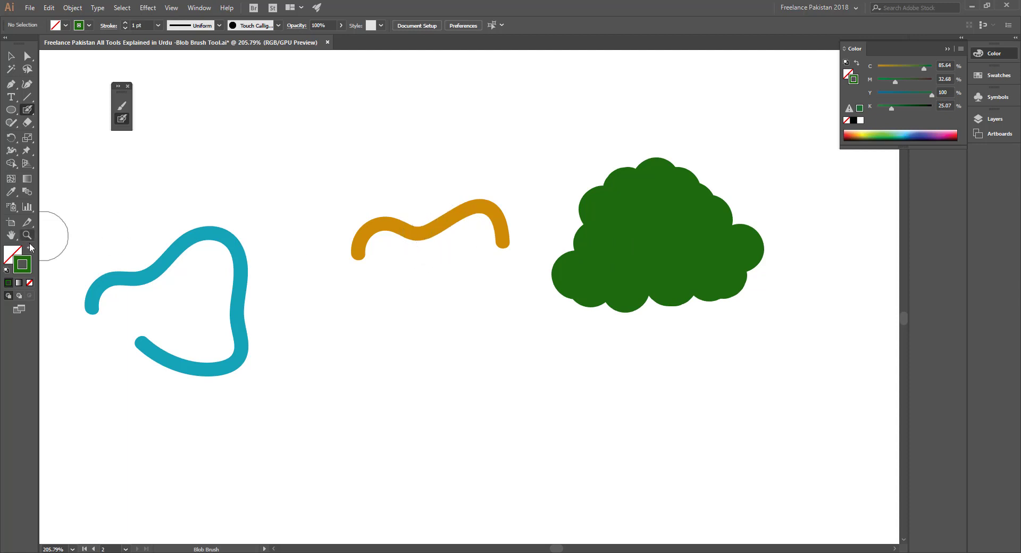
Set the Blob Brush stroke color to brown, 683D0F, and paint a slightly wavy trunk with a wide base beneath the canopy
double_click(28, 272)
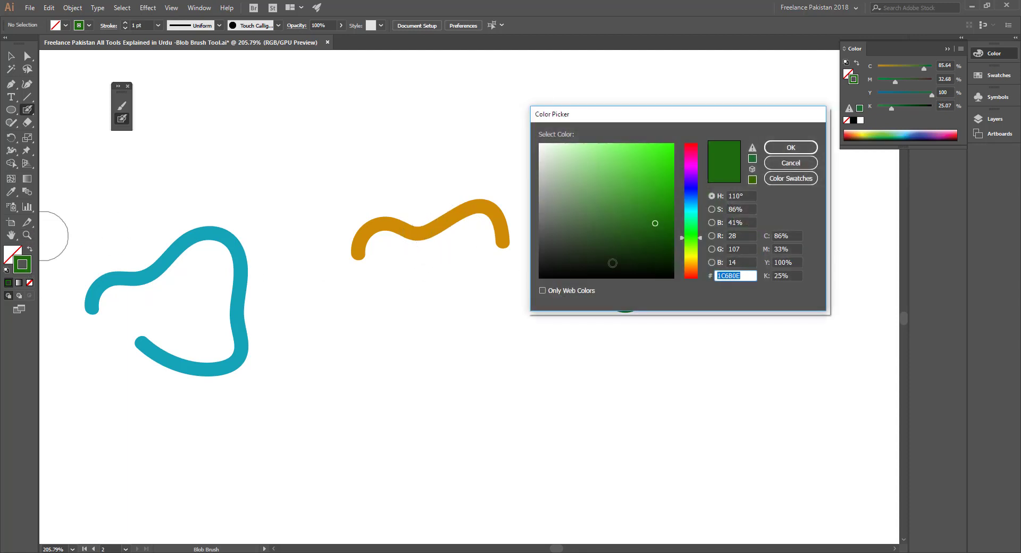
left_click(692, 266)
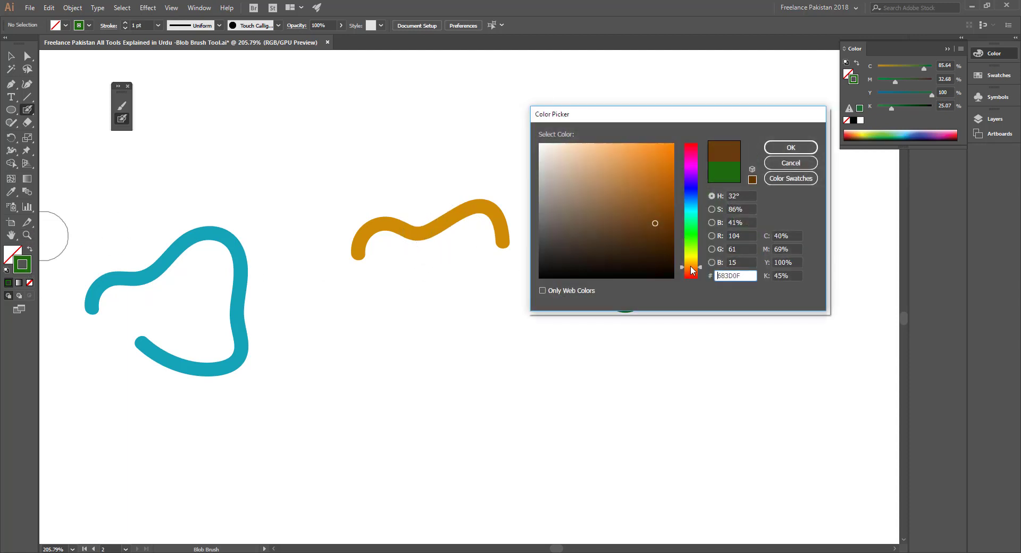
left_click(792, 147)
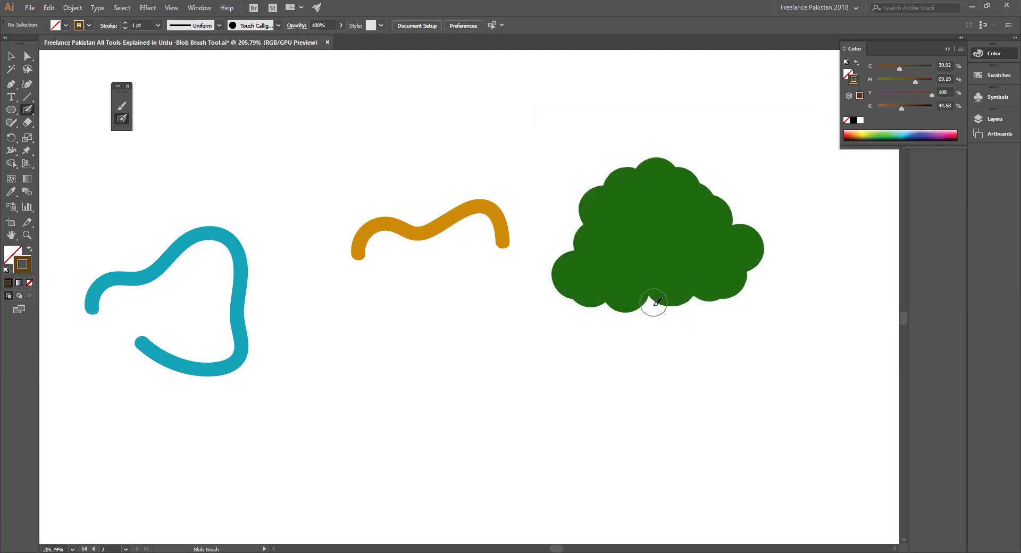
mouse_move(653, 301)
left_mouse_down()
mouse_move(658, 426)
mouse_move(647, 485)
mouse_move(682, 485)
mouse_move(599, 493)
mouse_move(700, 497)
mouse_move(602, 500)
mouse_move(660, 509)
left_mouse_up()
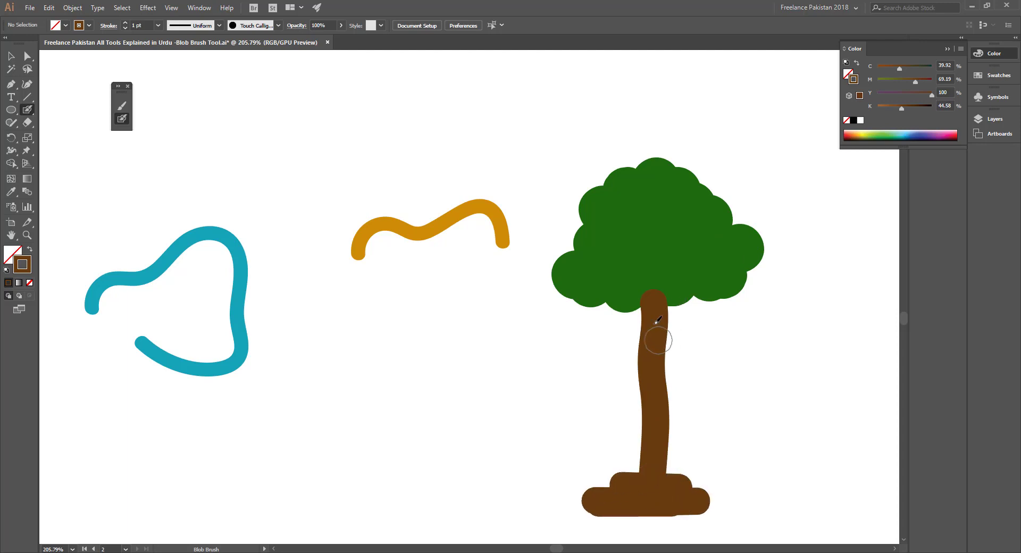
Bring the green canopy in front of the trunk and scale it proportionally about its center to about 275 by 201 px
left_click(11, 56)
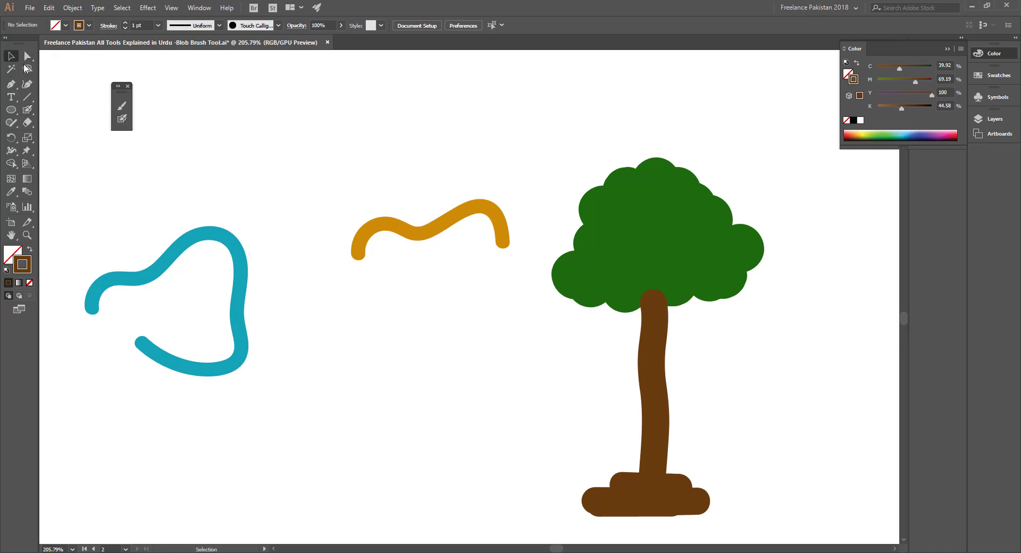
left_click(669, 254)
right_click(663, 242)
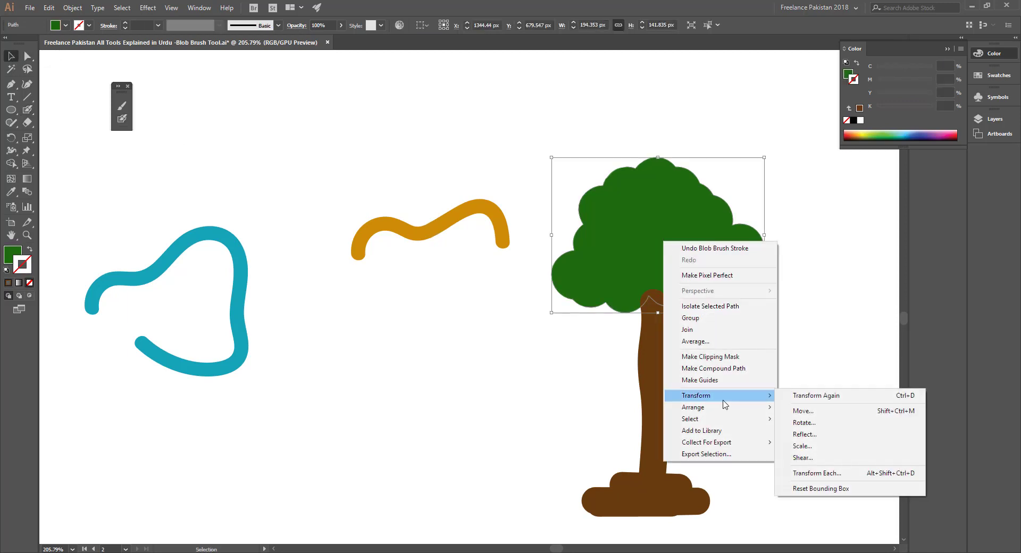
mouse_move(730, 412)
left_click(817, 408)
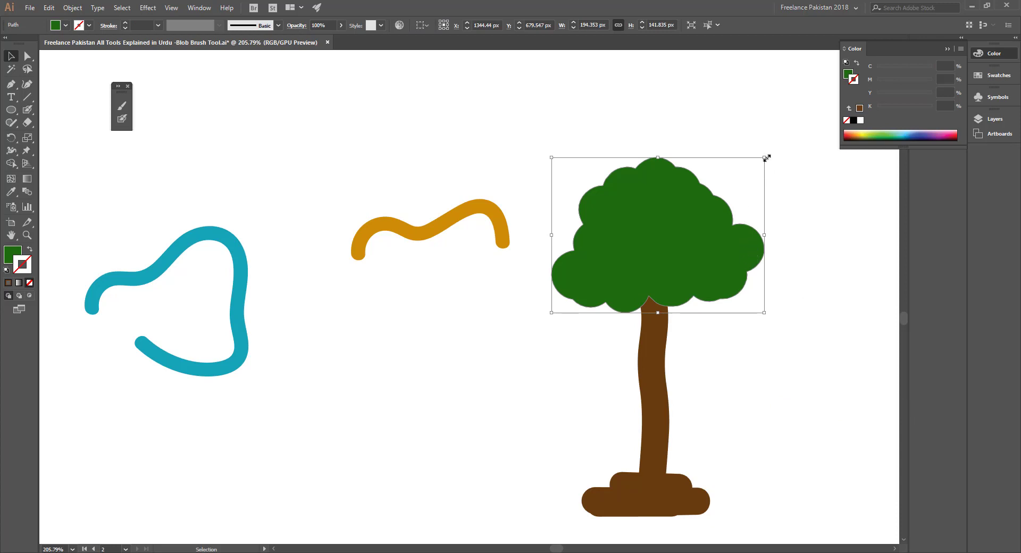
left_click_drag(764, 158, 810, 96)
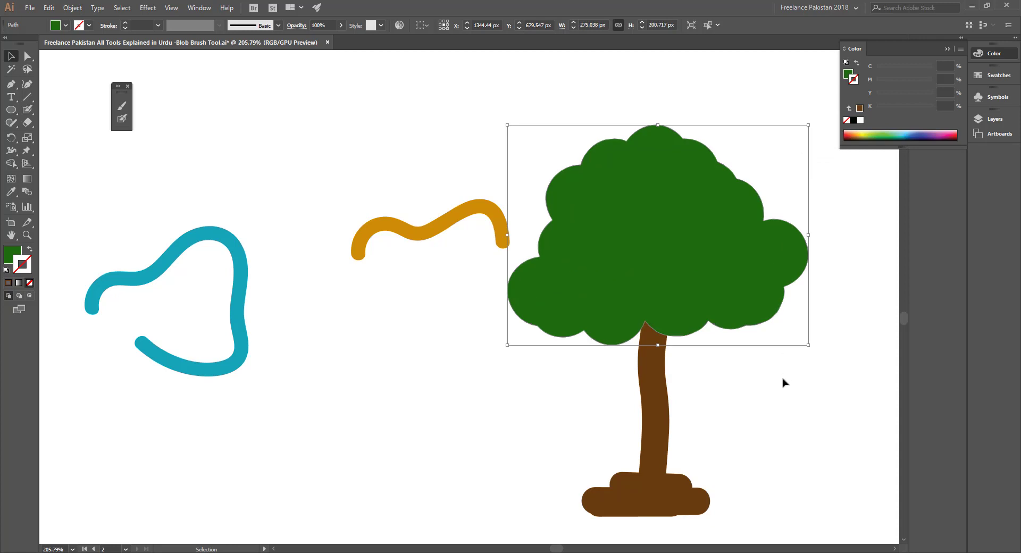
left_click(783, 394)
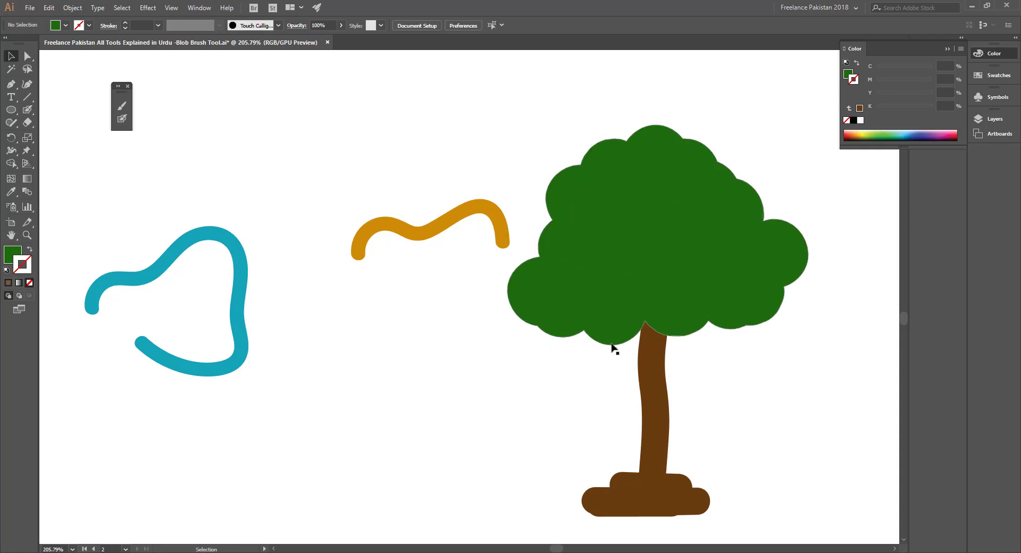